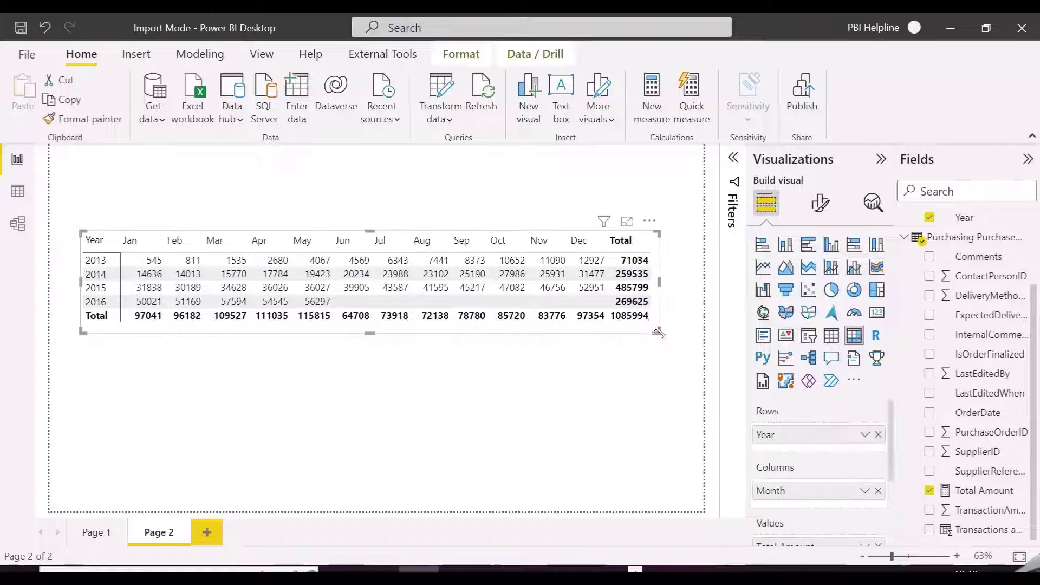
Step: Narrow the Total Amount matrix so it shows only Jan through Aug
left_click_drag(655, 330, 459, 337)
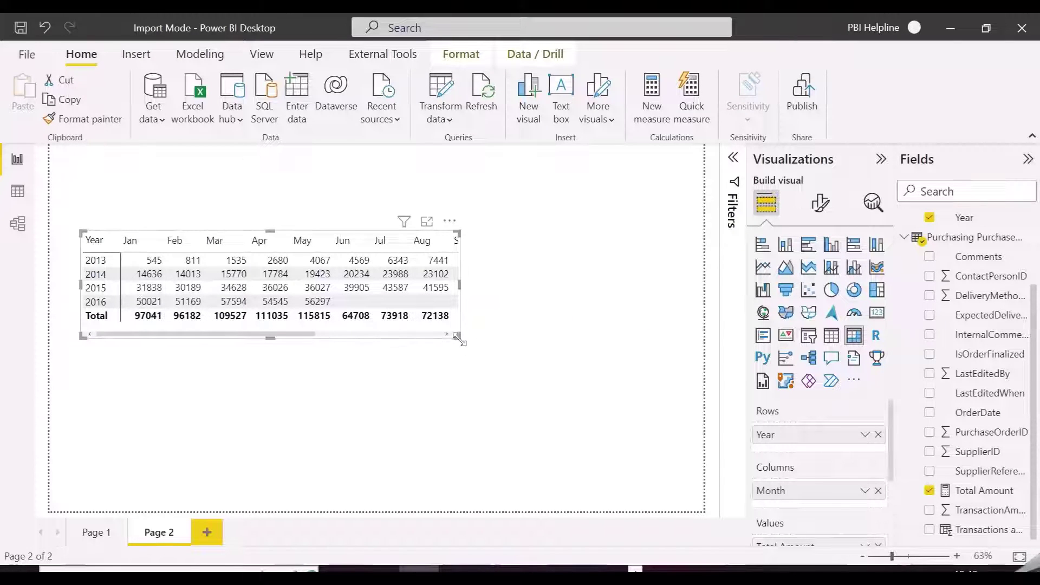
Step: Widen the matrix to show Jan through Dec plus Total, and bring up Format visual
scroll(336, 317, "right", 5)
scroll(336, 318, "left", 5)
left_click_drag(458, 336, 665, 337)
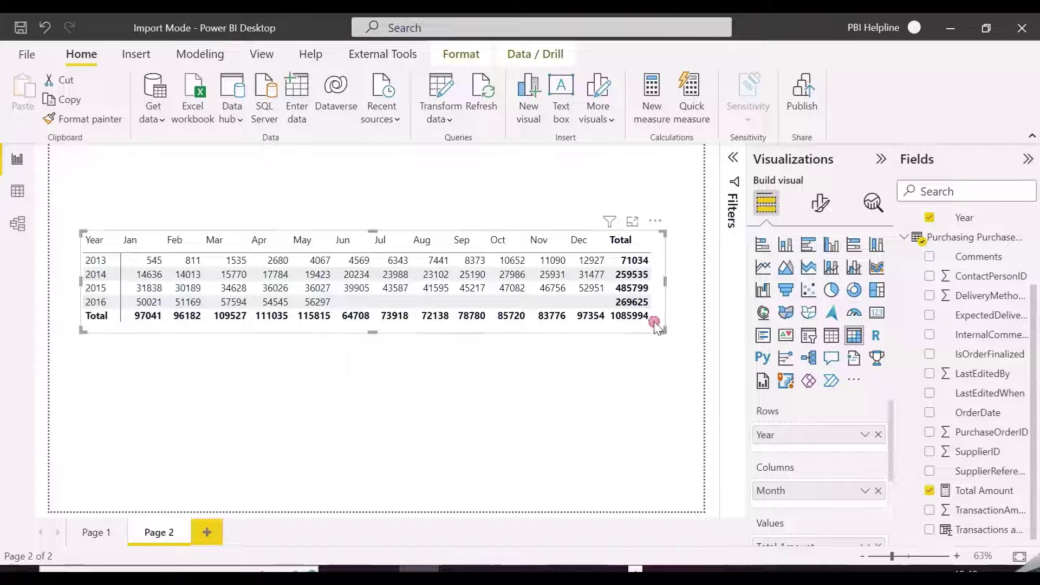
left_click(825, 198)
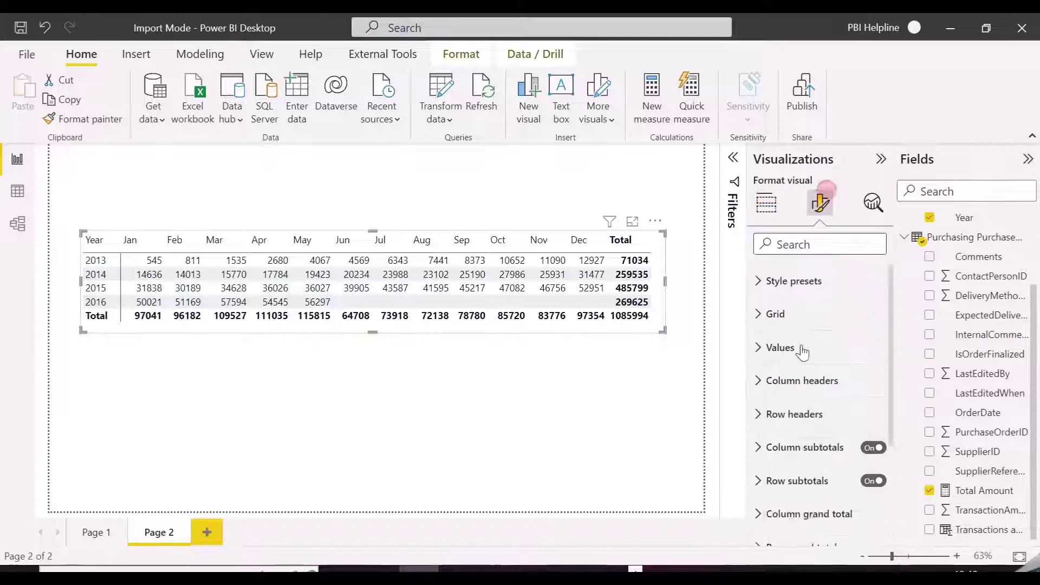
Step: Give the matrix column headers a dark blue background with white text
left_click(808, 415)
scroll(810, 417, "down", 1)
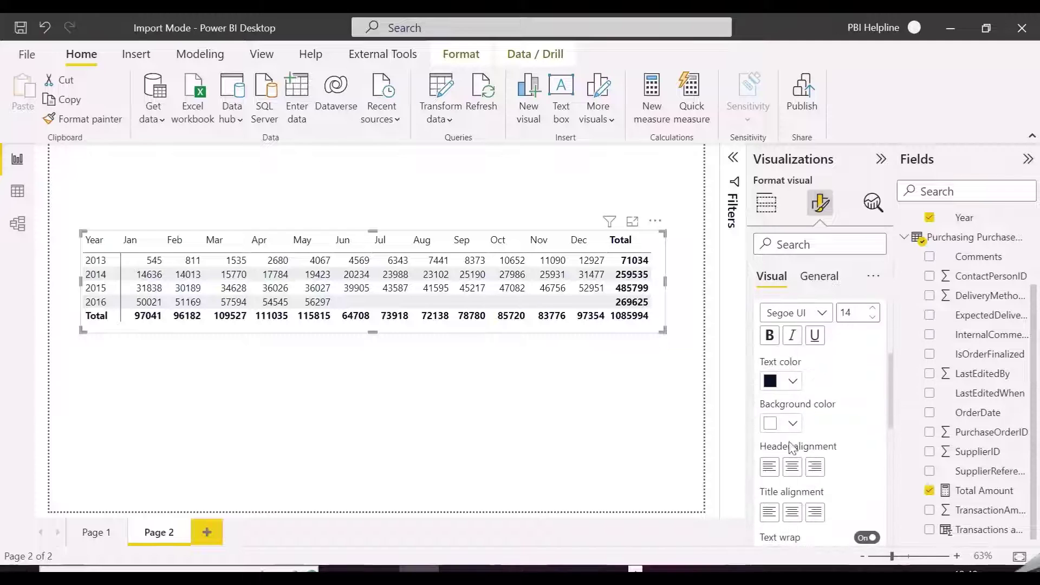
left_click(791, 423)
left_click(782, 353)
left_click(792, 381)
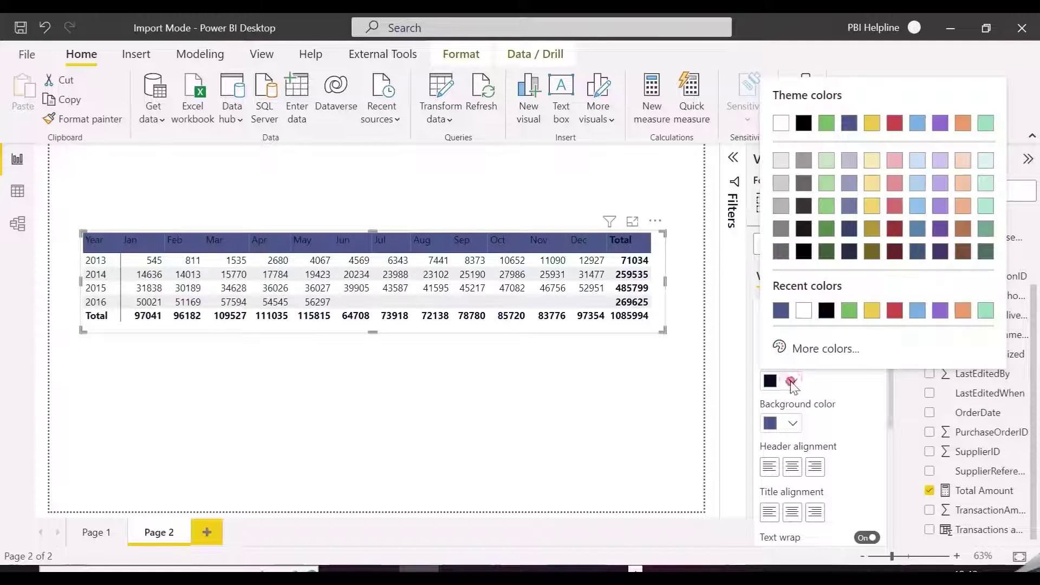
left_click(805, 304)
scroll(793, 422, "up", 3)
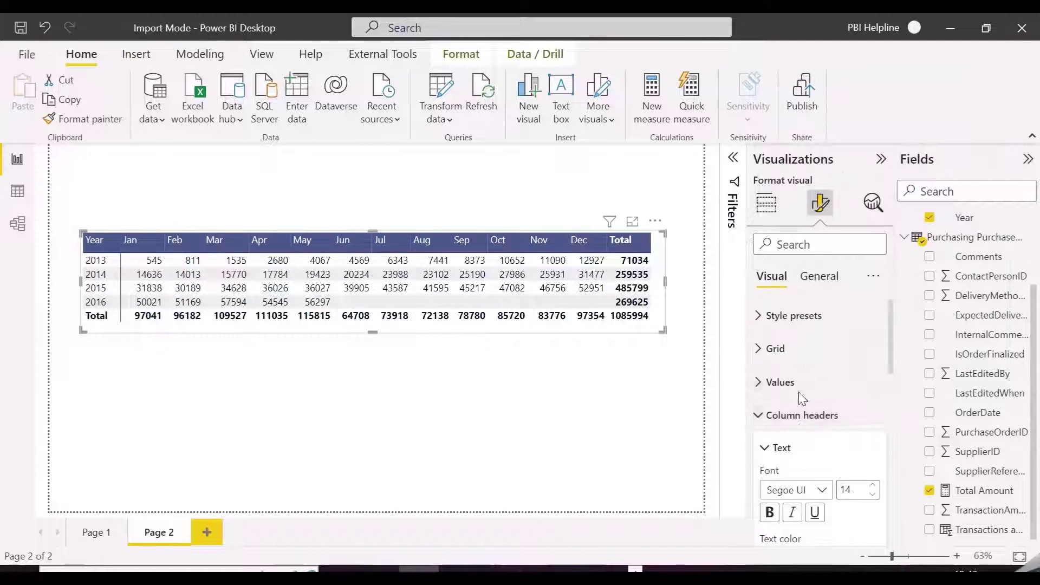
left_click(763, 417)
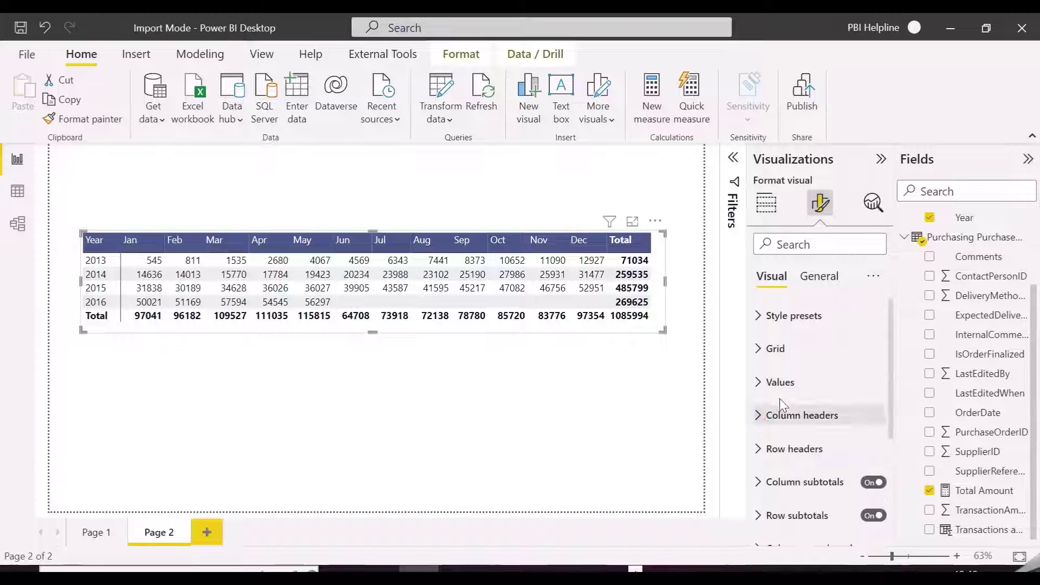
Step: Give the year row headers a dark blue background with white text, and turn off banded row color
scroll(779, 401, "down", 1)
left_click(762, 420)
scroll(836, 438, "down", 3)
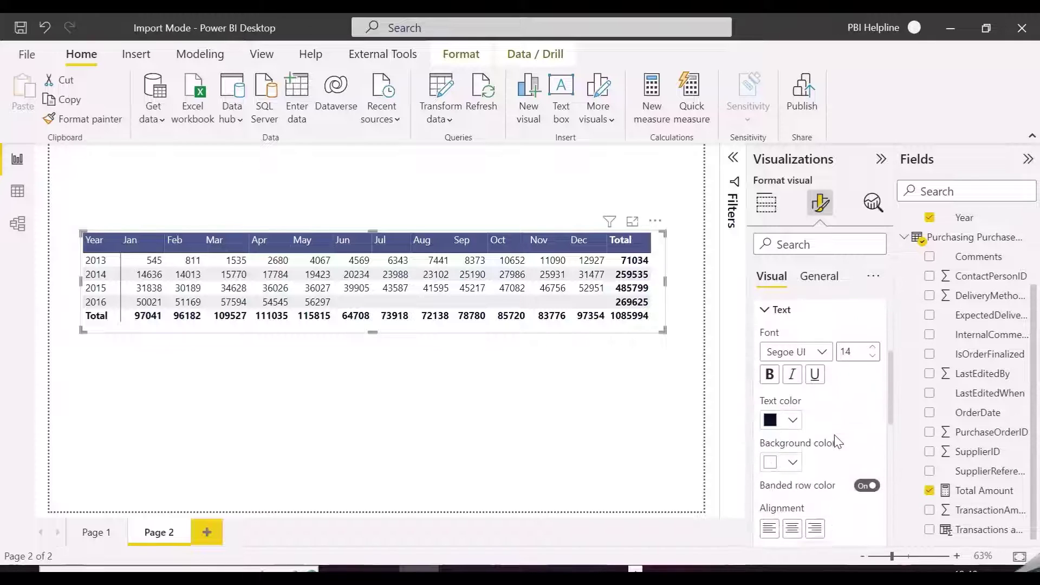
left_click(792, 461)
left_click(804, 390)
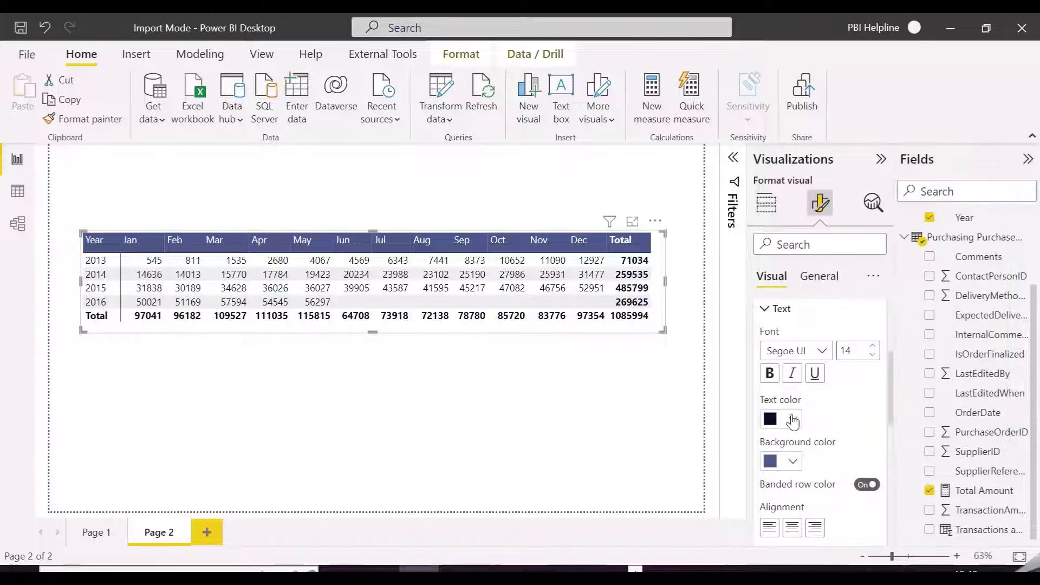
left_click(792, 419)
left_click(781, 349)
scroll(838, 479, "down", 1)
left_click(867, 426)
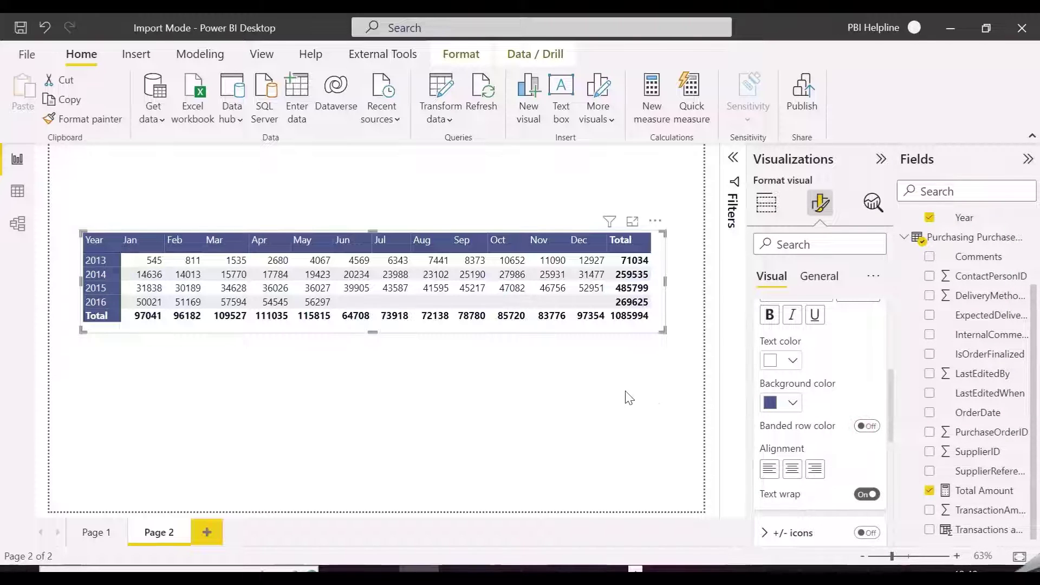
scroll(839, 422, "up", 5)
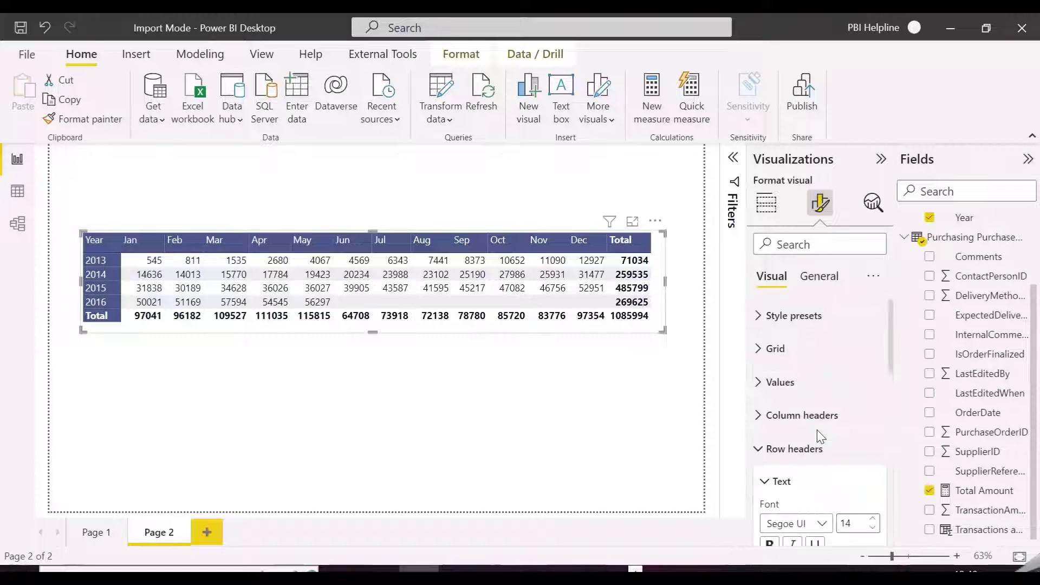
left_click(821, 245)
Step: Search format settings for 'TOTAL' and turn off column subtotals to drop the Total column
type("TOTA")
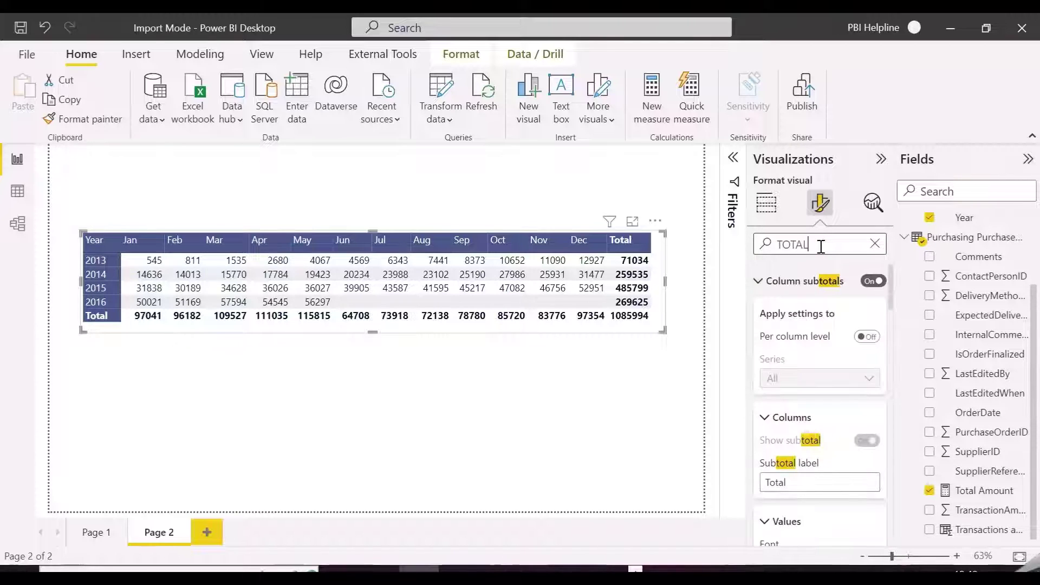
type("L")
left_click(873, 281)
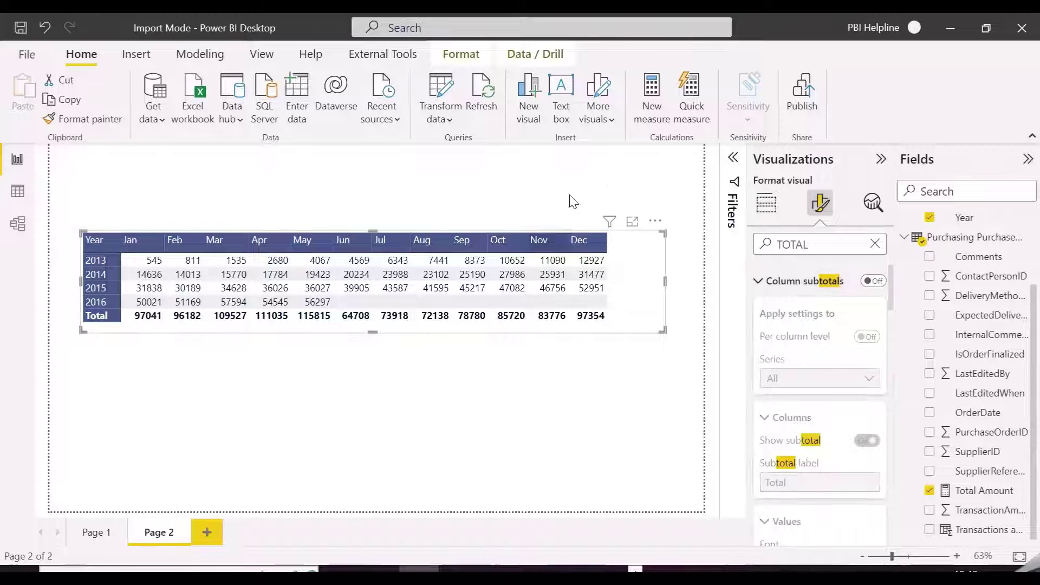
scroll(826, 403, "down", 5)
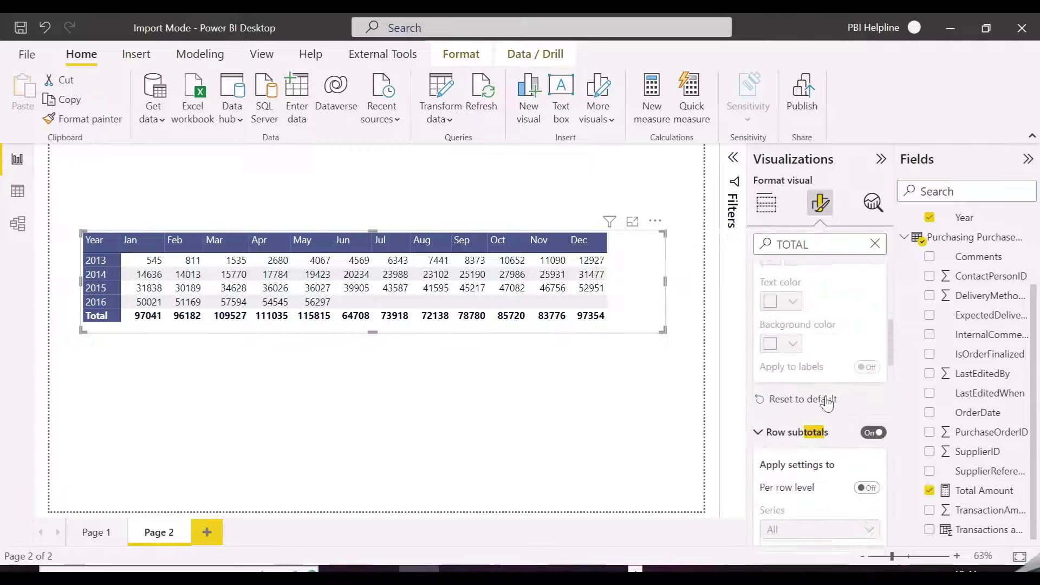
scroll(826, 403, "down", 3)
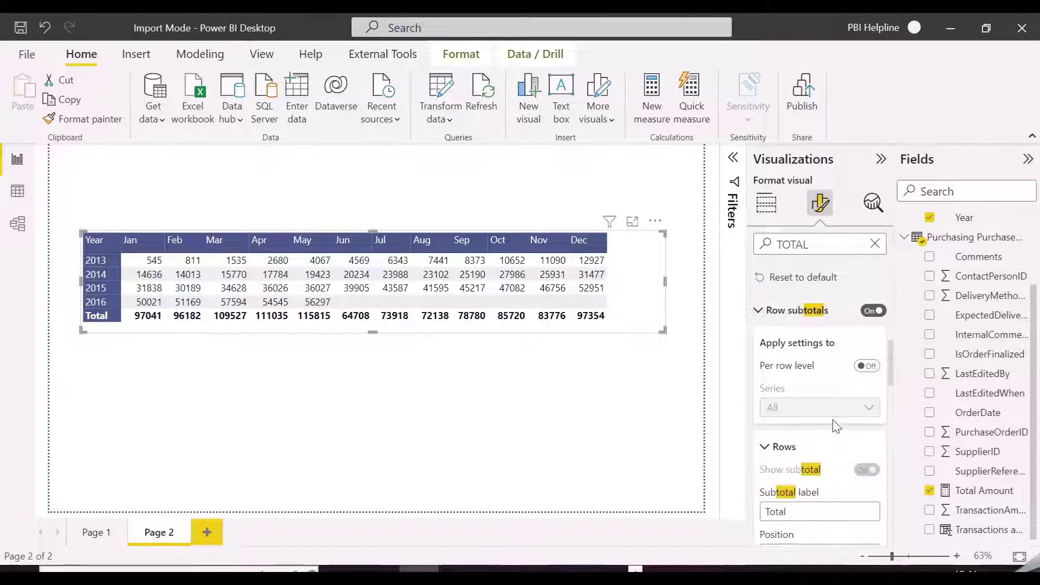
scroll(835, 425, "down", 5)
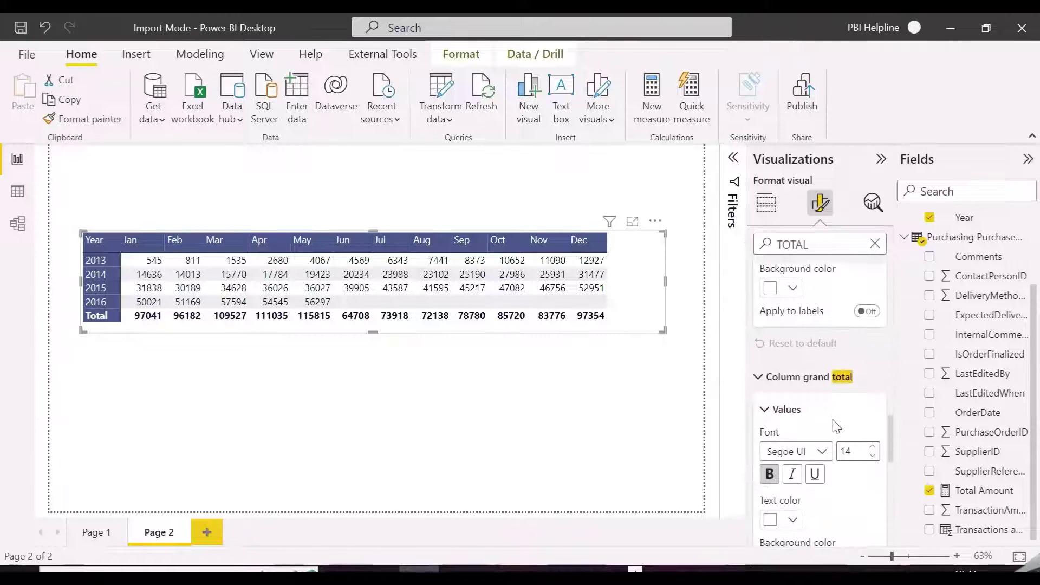
scroll(834, 425, "up", 2)
scroll(832, 433, "down", 4)
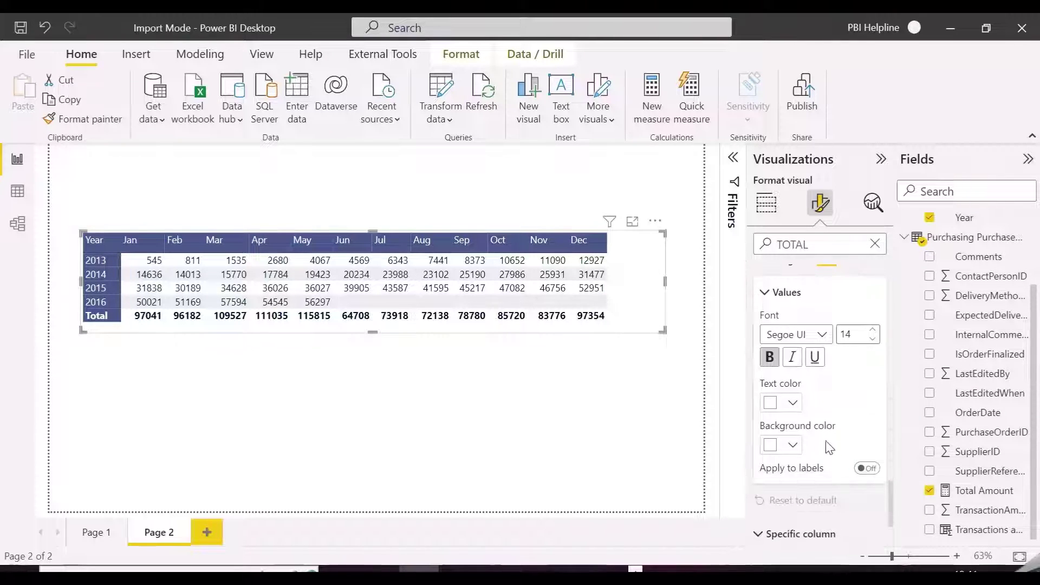
Step: Set the column grand total to a dark blue background with white text, applied to labels
left_click(791, 445)
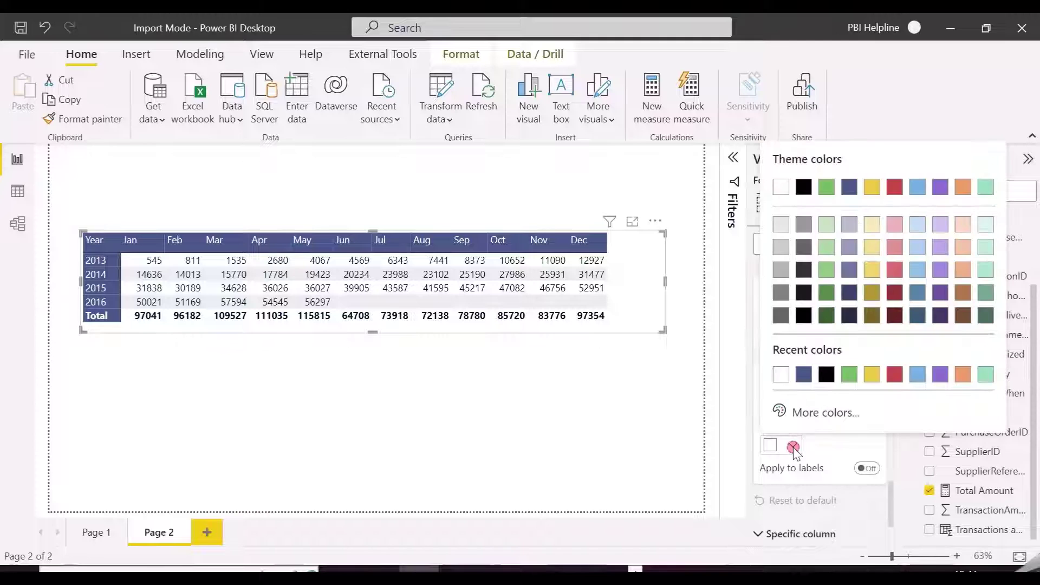
left_click(799, 372)
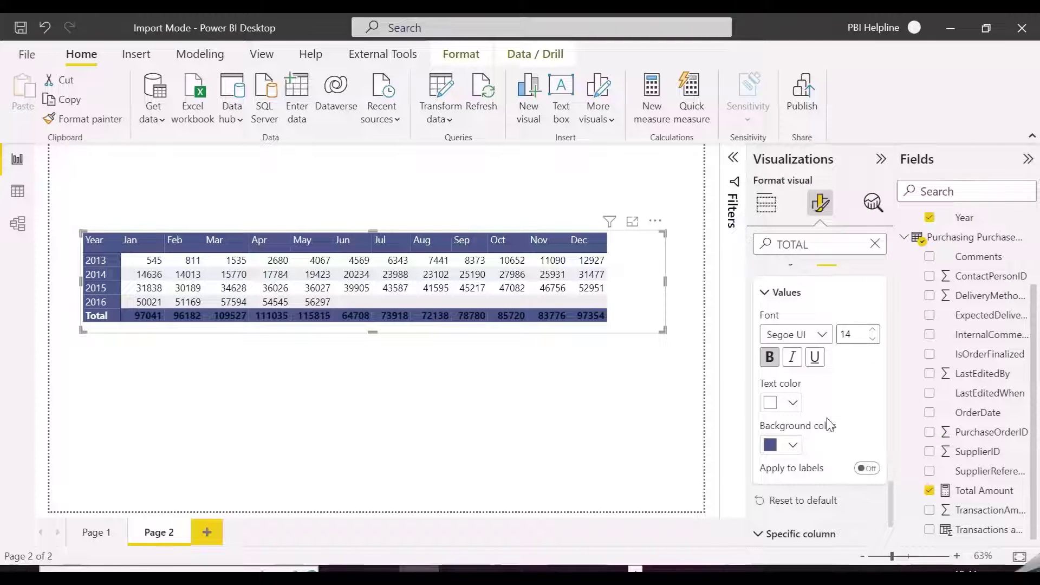
left_click(867, 468)
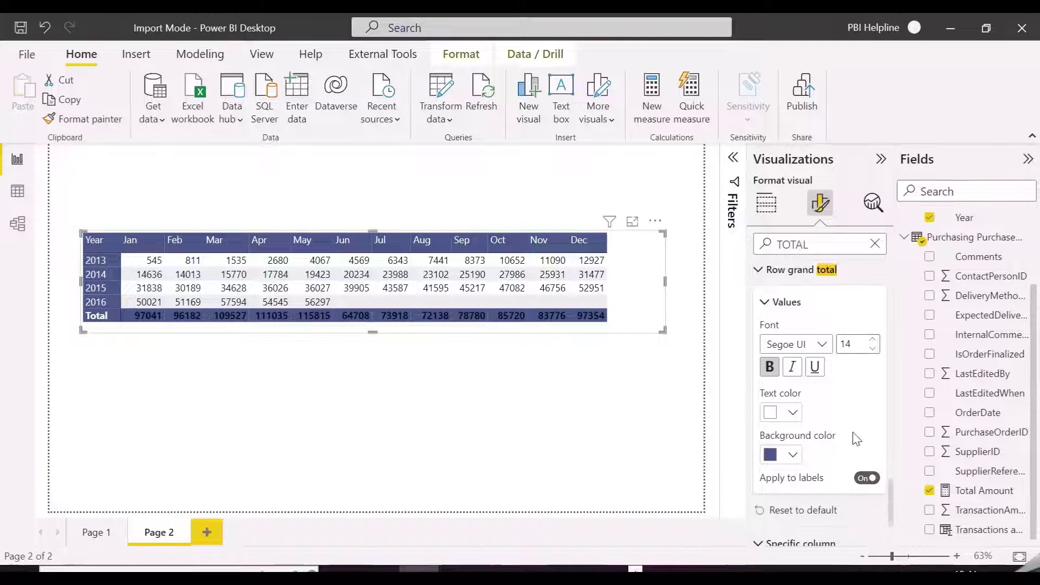
left_click(794, 436)
left_click(799, 370)
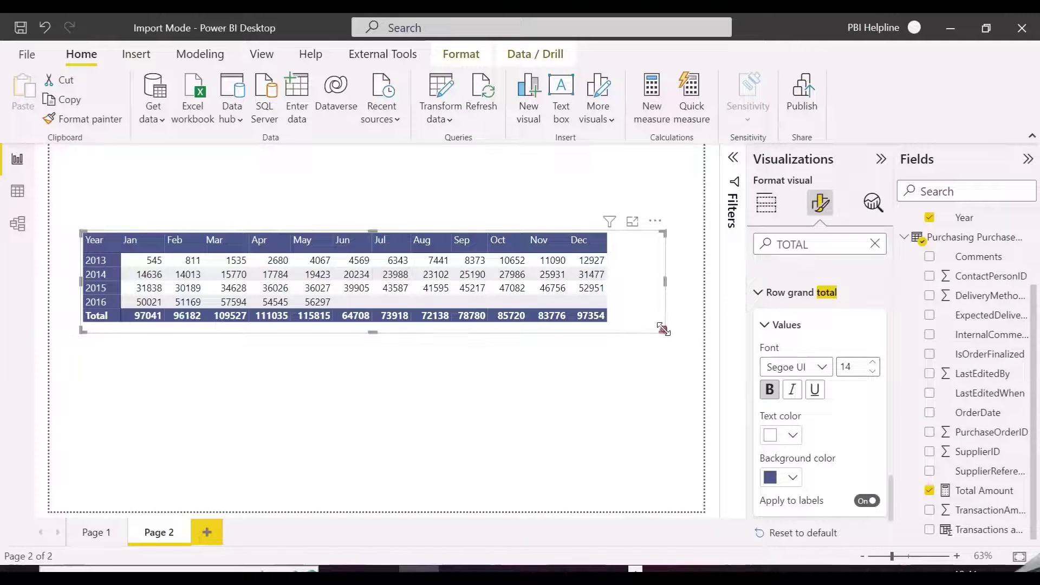
Step: Shrink the matrix, move it toward the page centre, and open Transform data
left_click_drag(663, 328, 618, 333)
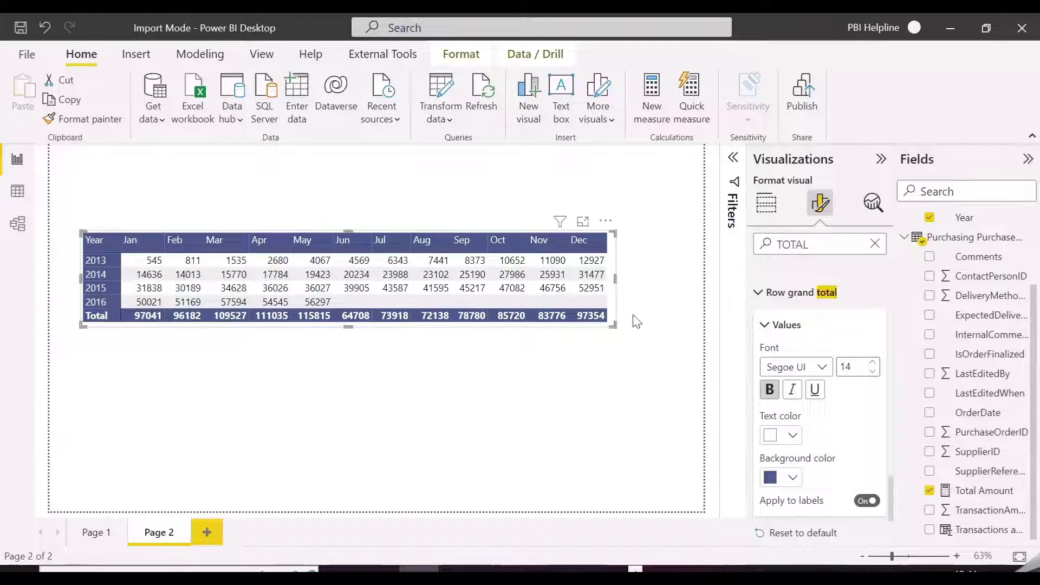
left_click_drag(610, 220, 642, 224)
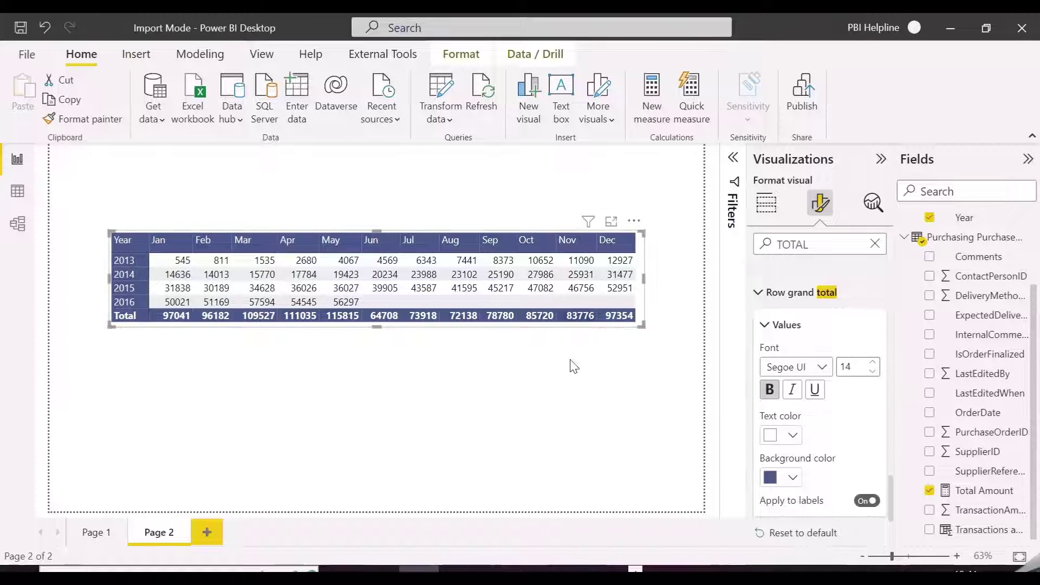
left_click(550, 408)
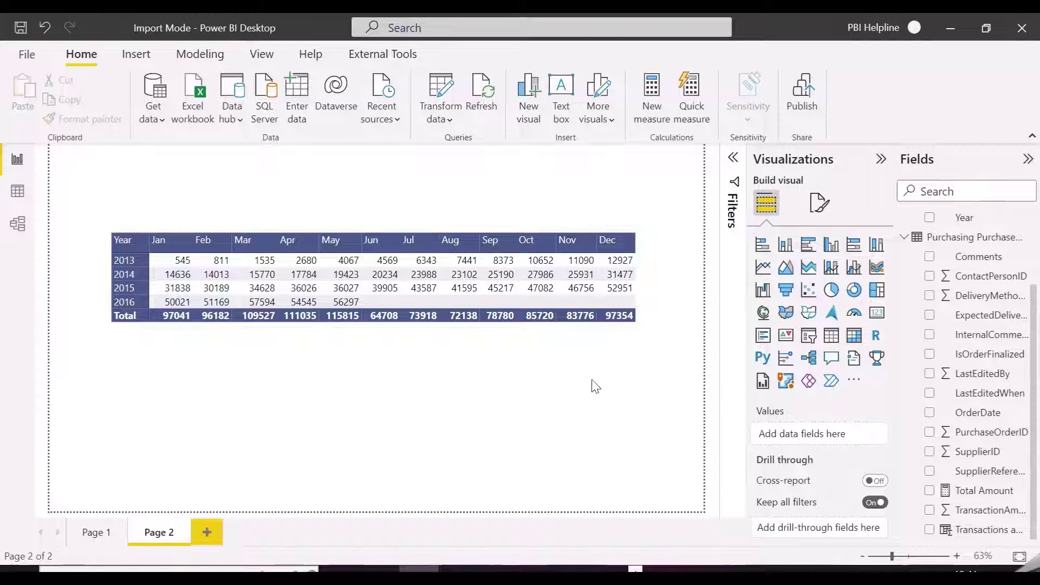
left_click(439, 124)
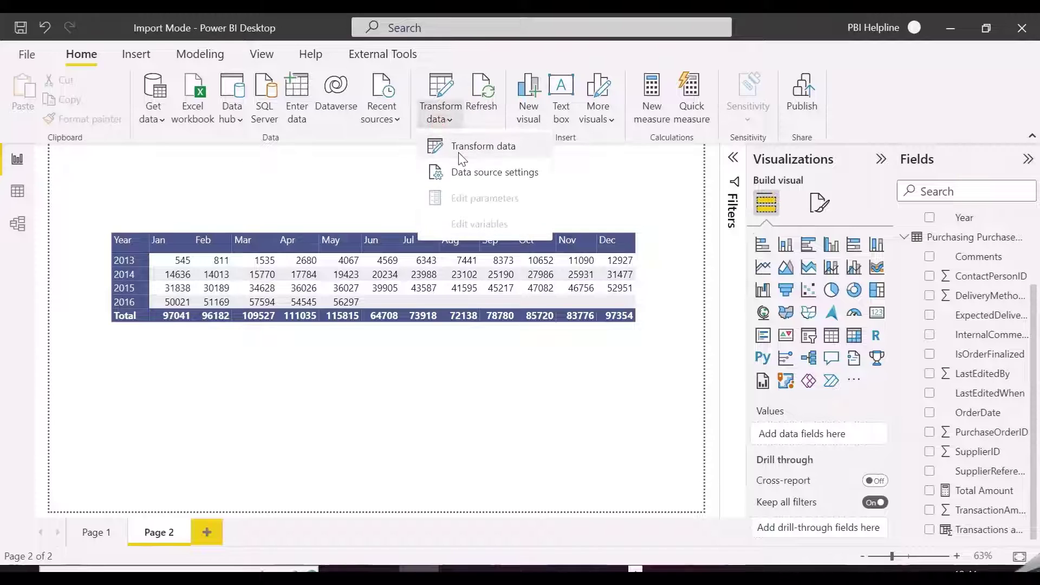
left_click(460, 144)
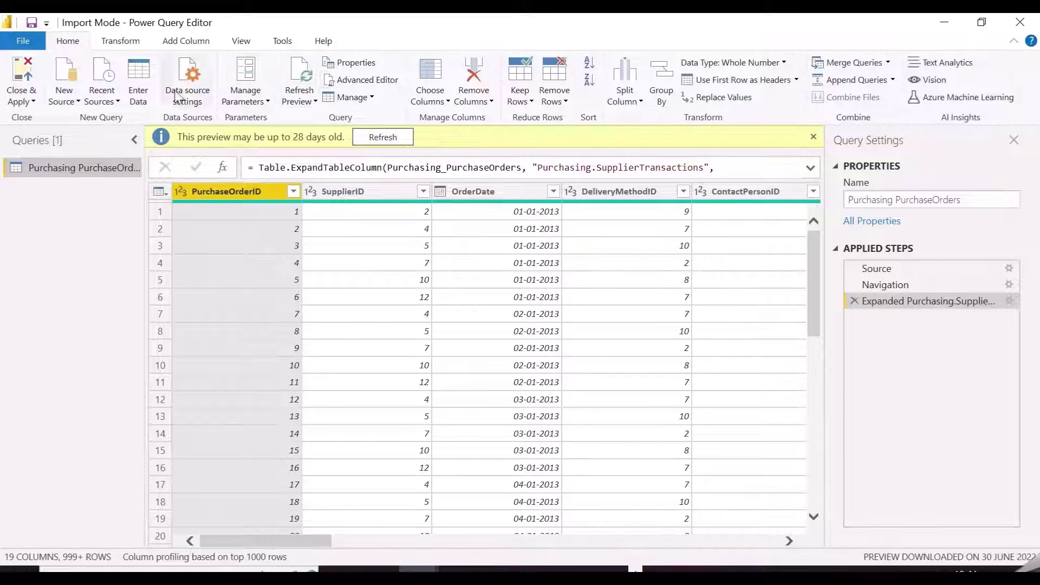
Step: Start an Enter Data table with columns Month in Use, Month and order
left_click(139, 86)
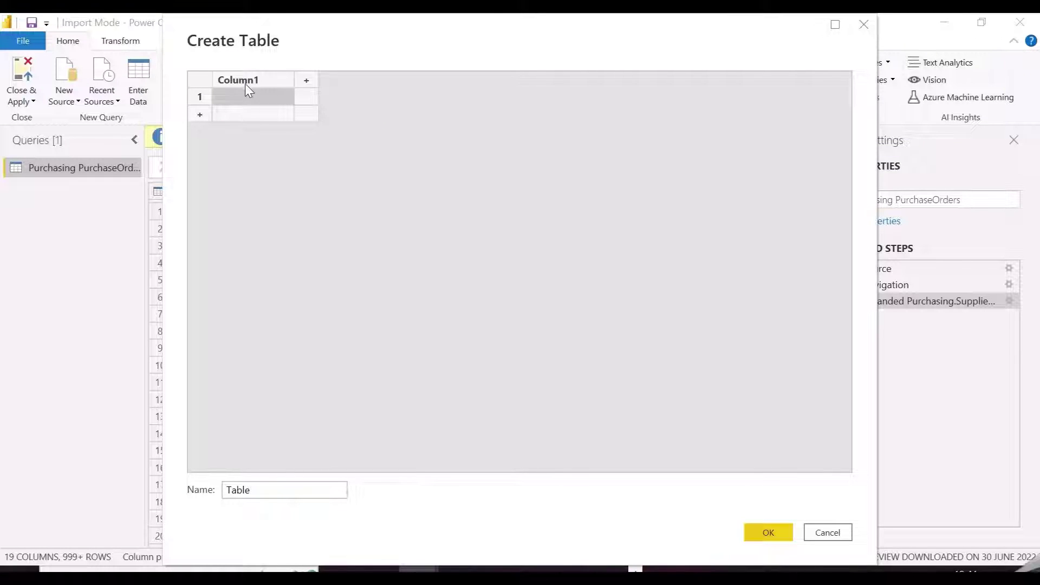
double_click(245, 80)
key("BackSpace")
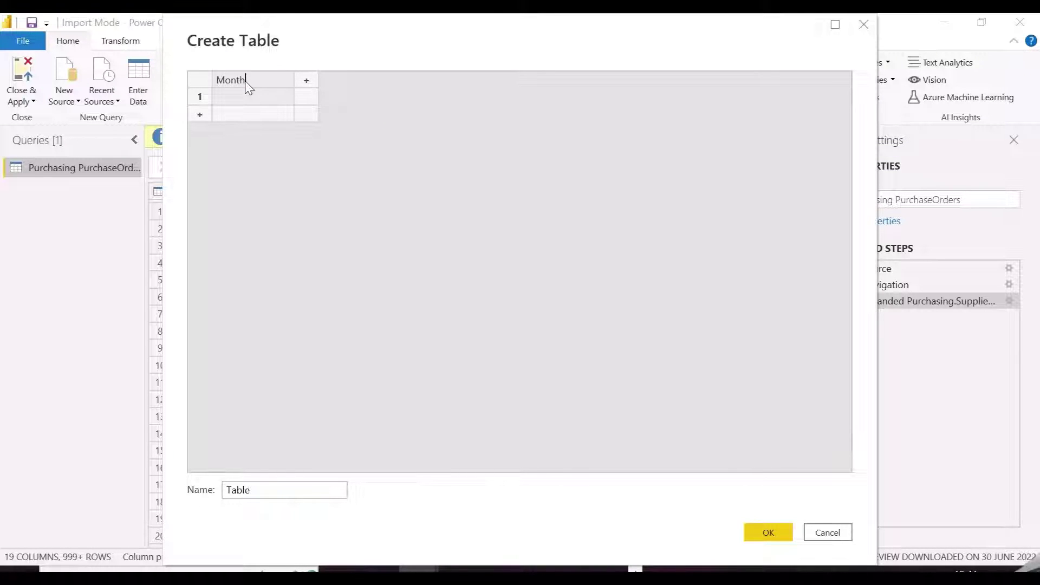
left_click(306, 80)
type("Month")
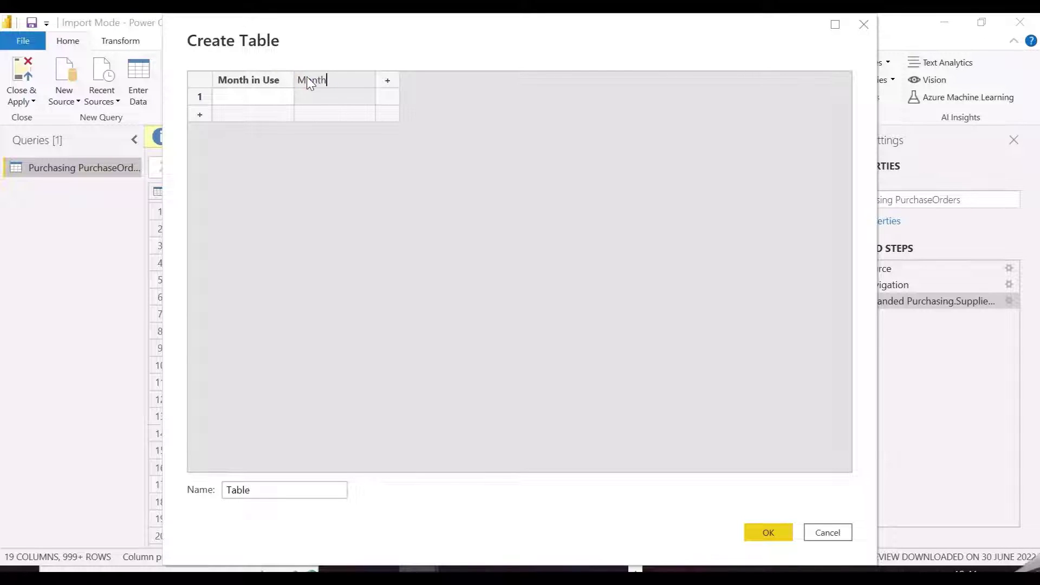
left_click(381, 81)
type("order")
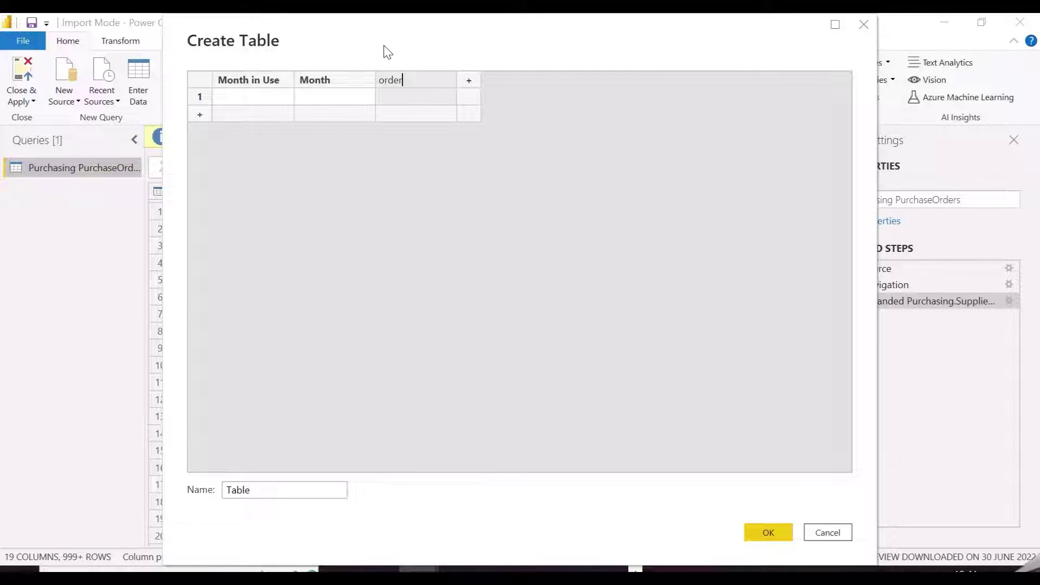
Step: Type Jan through Dec down the Month in Use column, capitalising Jan
left_click(275, 100)
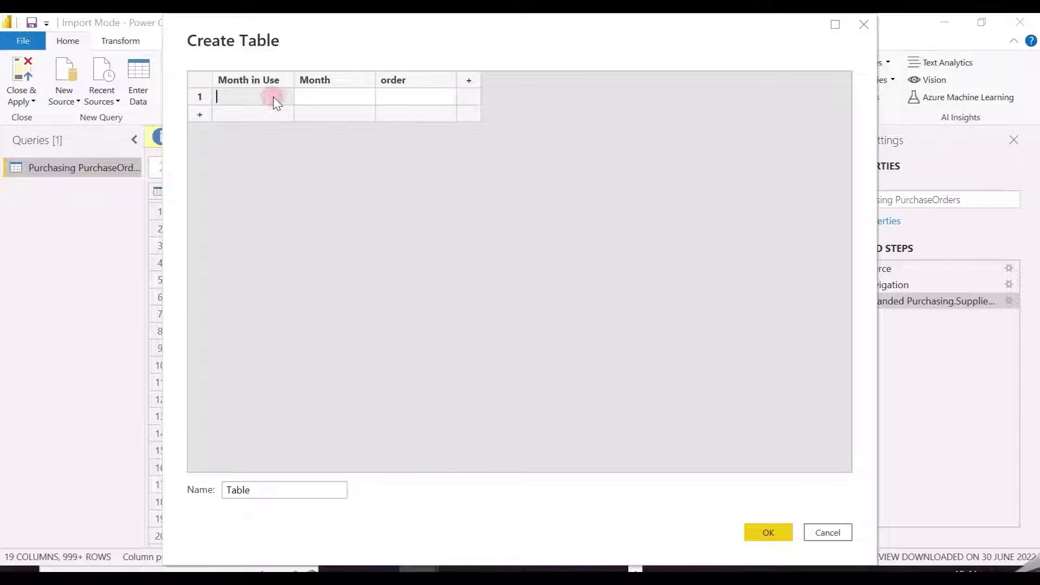
type("jan")
key("Return")
type("Feb")
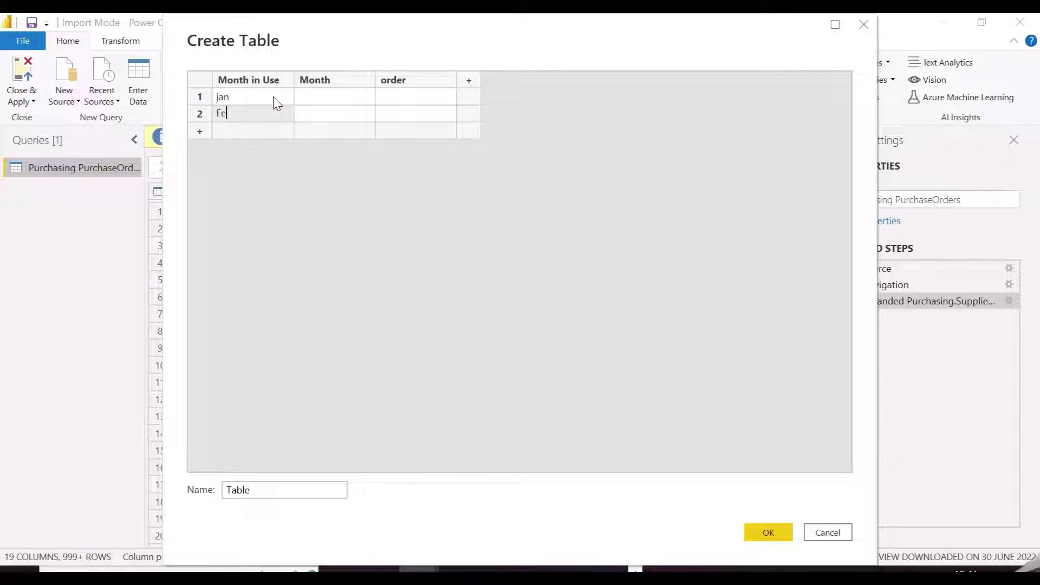
key("Return")
type("Mar")
key("Return")
type("A")
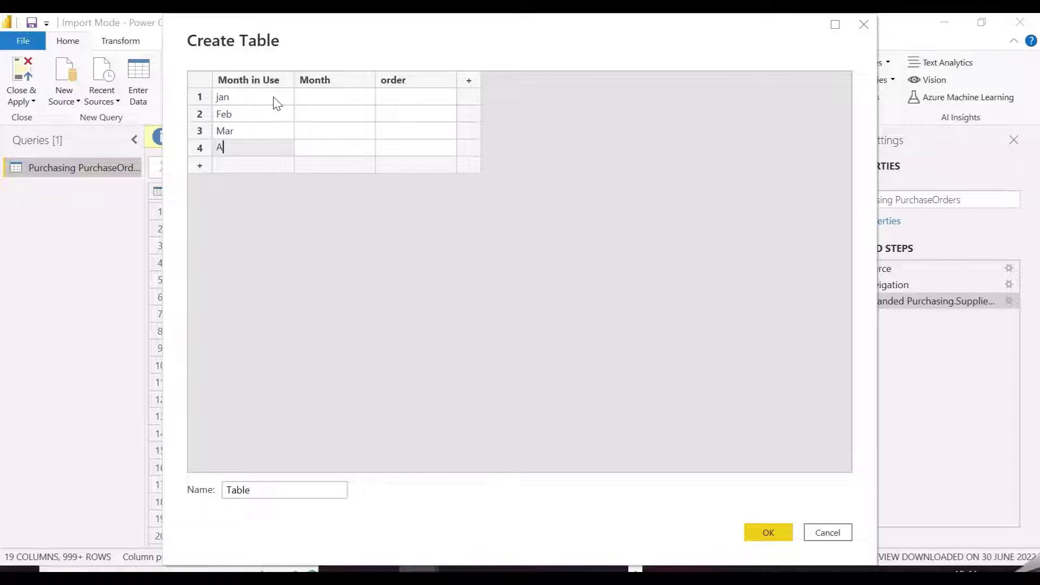
type("pr")
key("Return")
type("May")
key("Return")
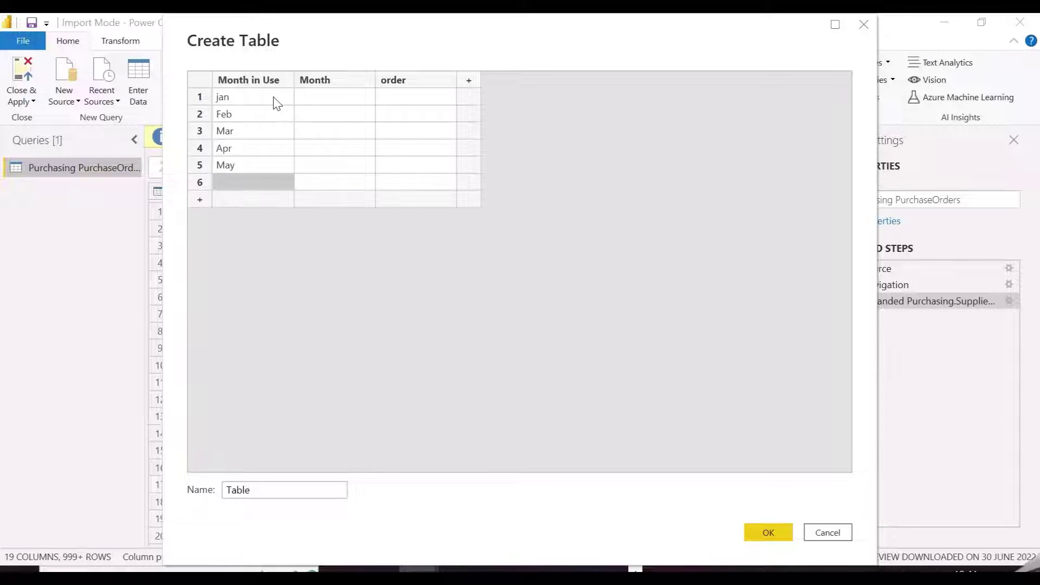
type("Jun")
key("Return")
type("J")
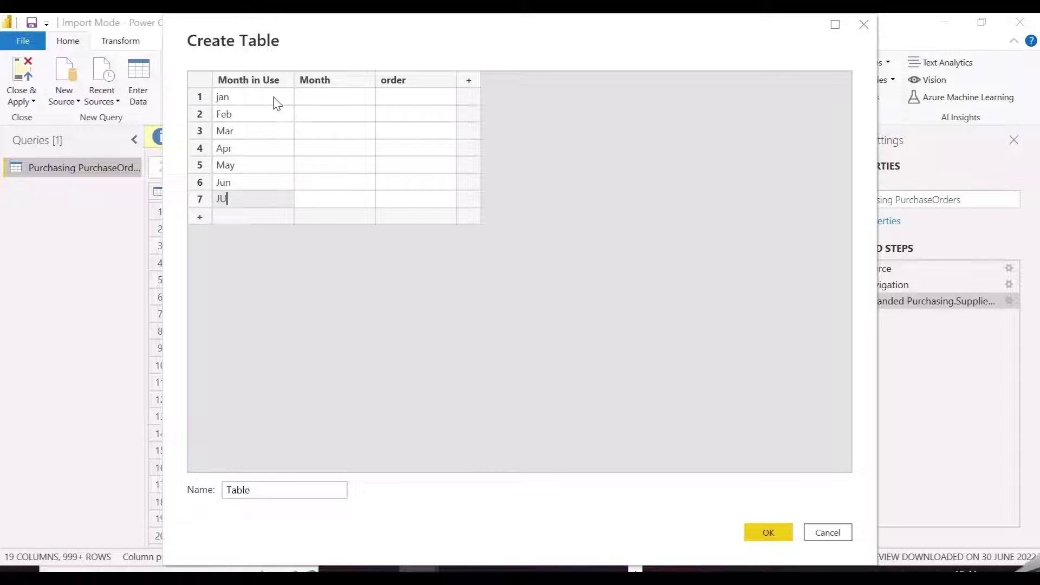
type("ul")
key("Return")
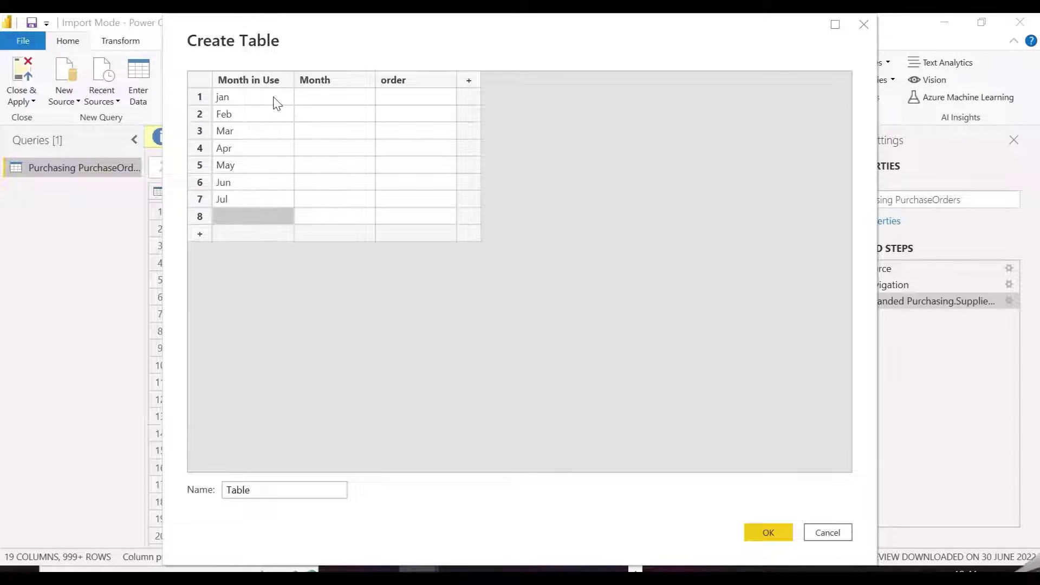
type("Aug")
key("Return")
type("S")
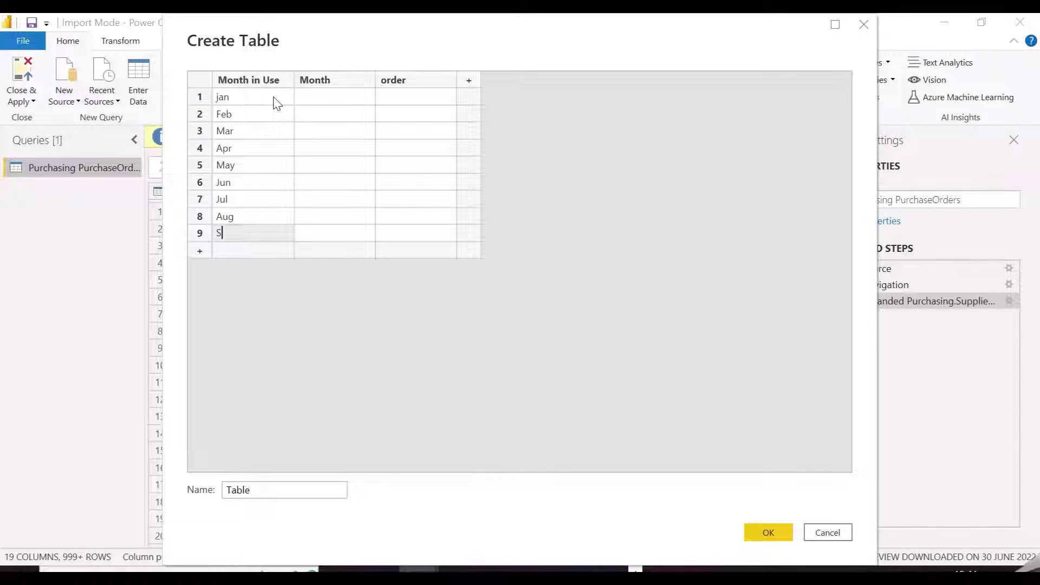
type("ep")
key("Return")
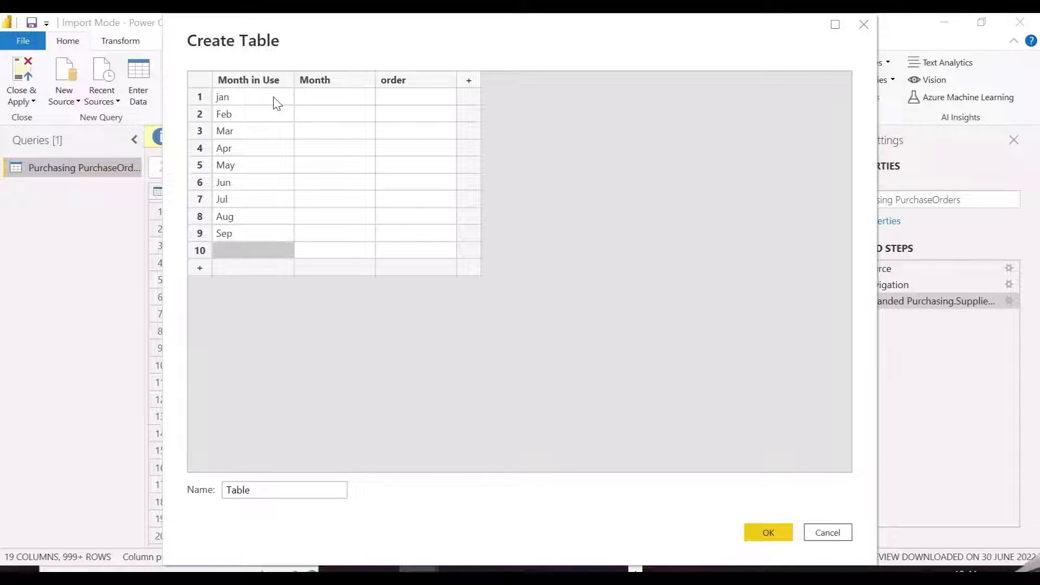
type("Oct")
key("Return")
type("Nov")
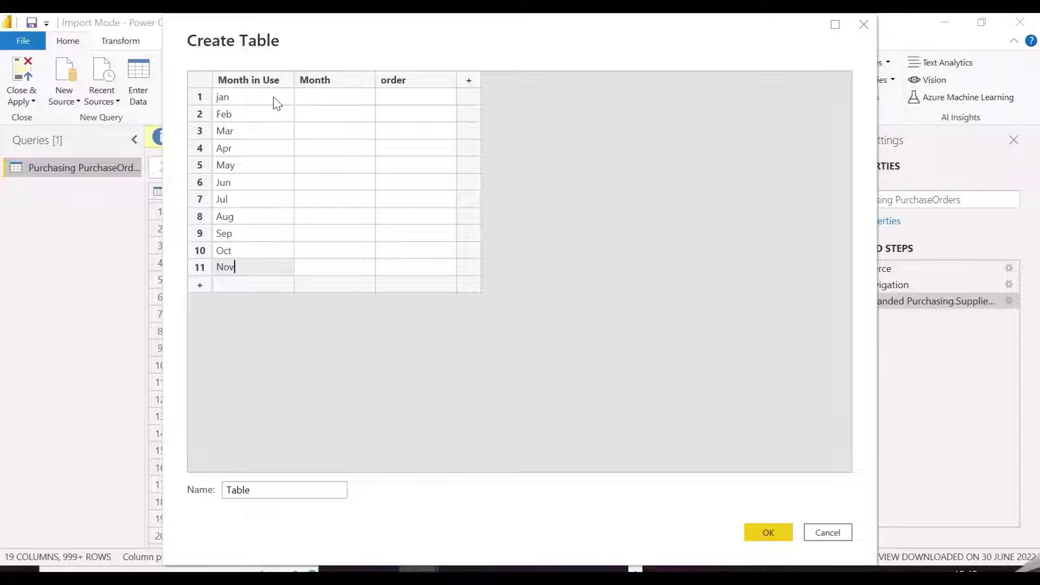
key("Return")
type("Dec")
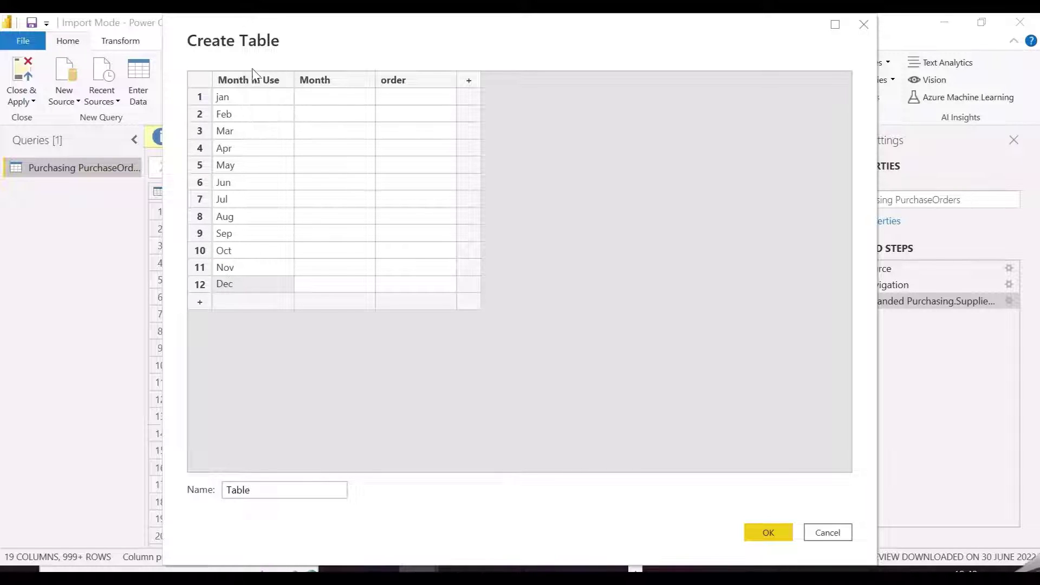
double_click(239, 96)
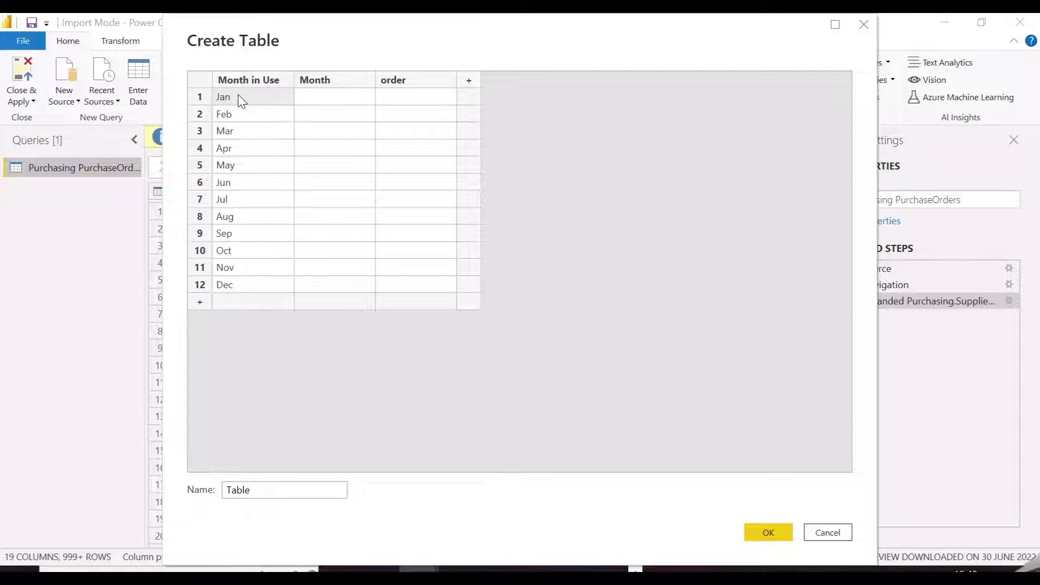
Step: Copy Jan–Dec into the Month column twice, filling rows 1–24
left_click(266, 169)
left_click_drag(252, 95, 242, 287)
key("ctrl+c")
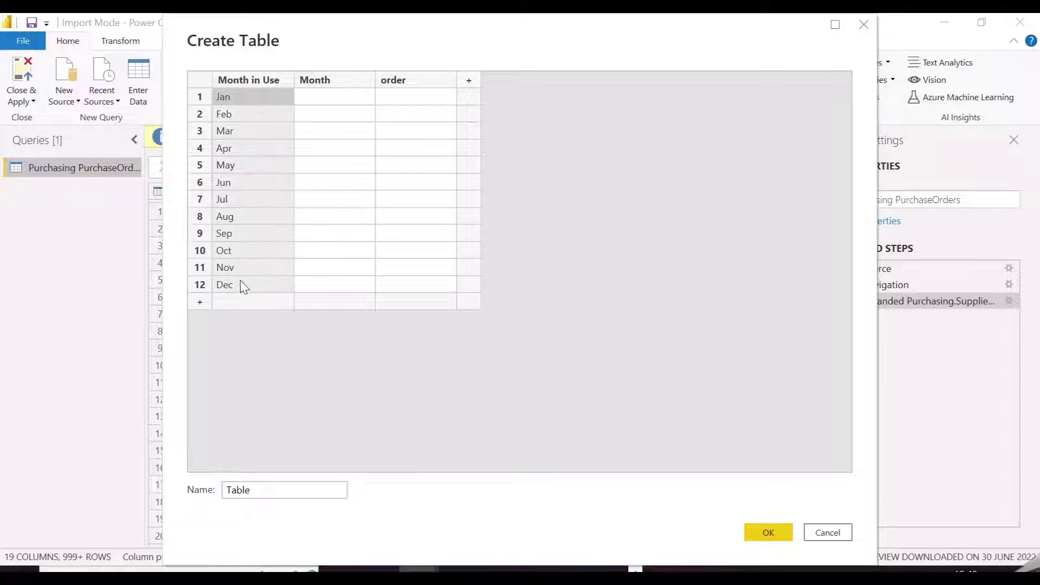
left_click(331, 97)
key("ctrl+v")
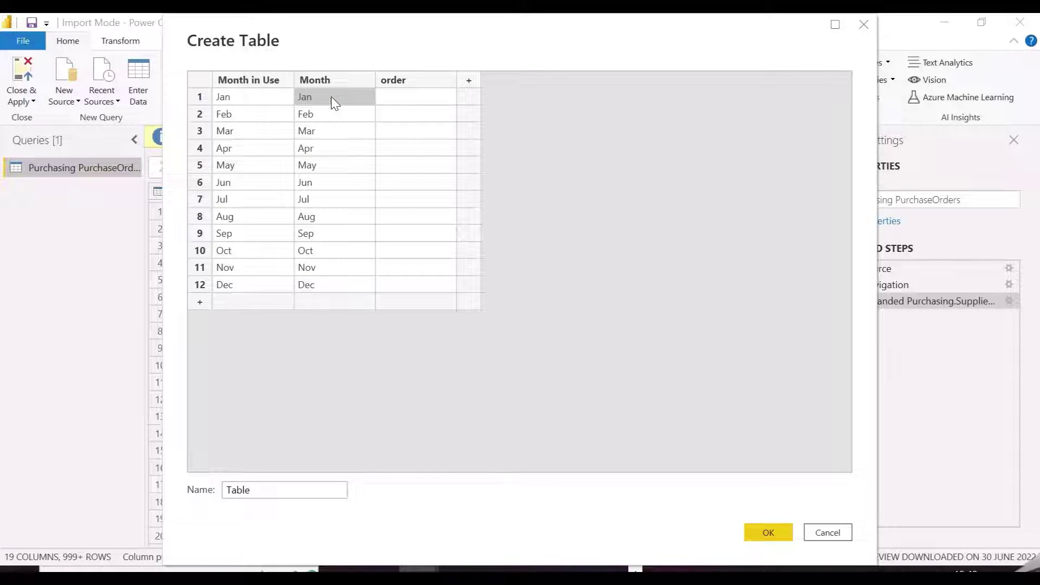
left_click(338, 301)
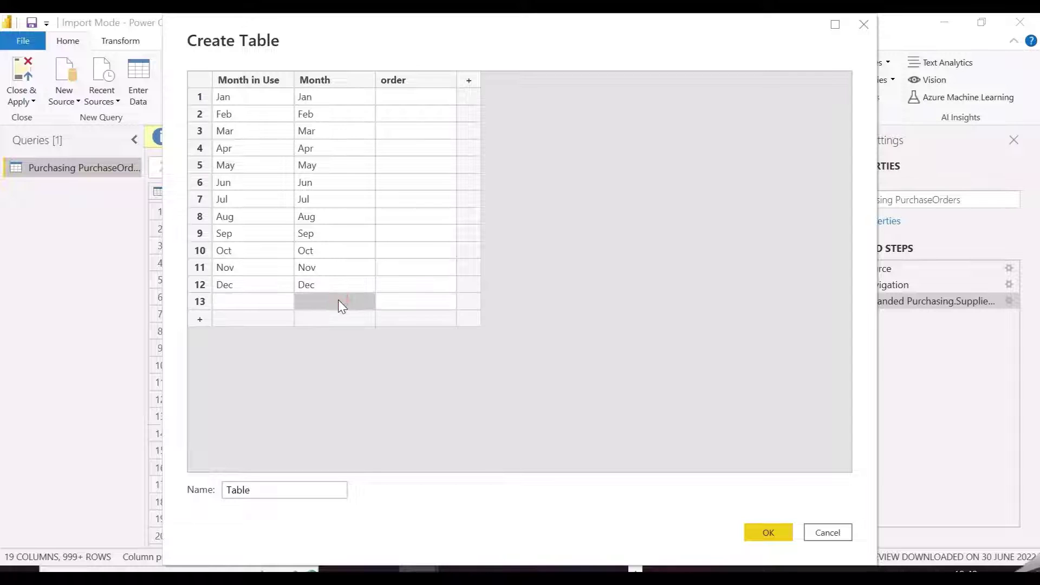
key("ctrl+v")
Step: Fill Month in Use rows 13–24 with Total
left_click(257, 304)
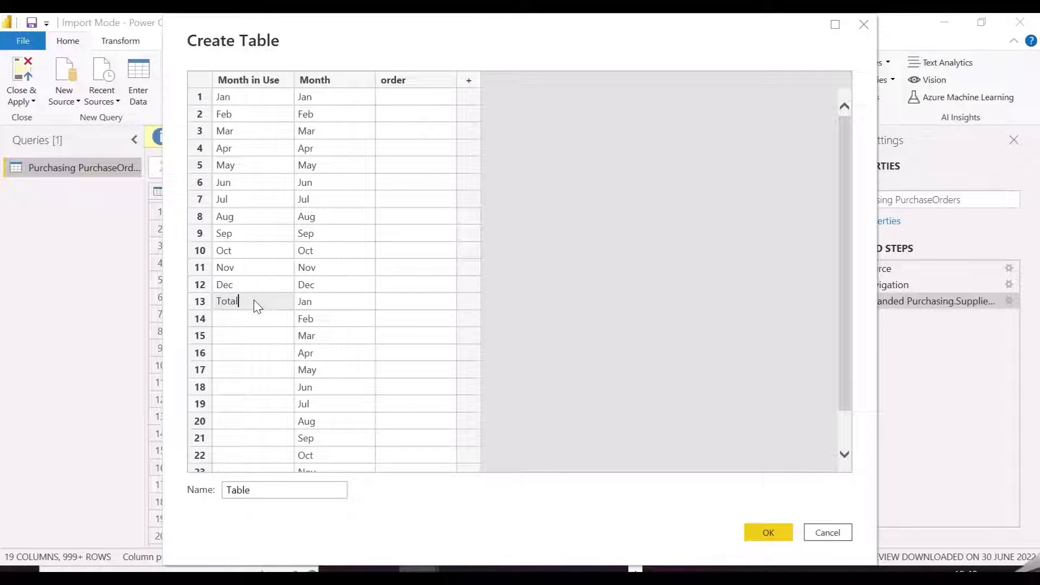
left_click(264, 319)
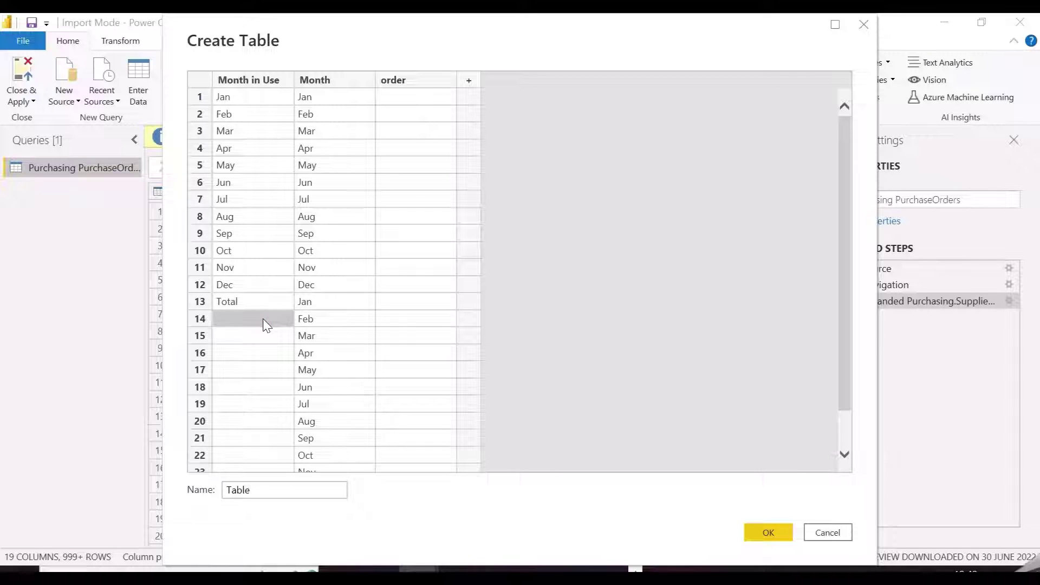
type("Total")
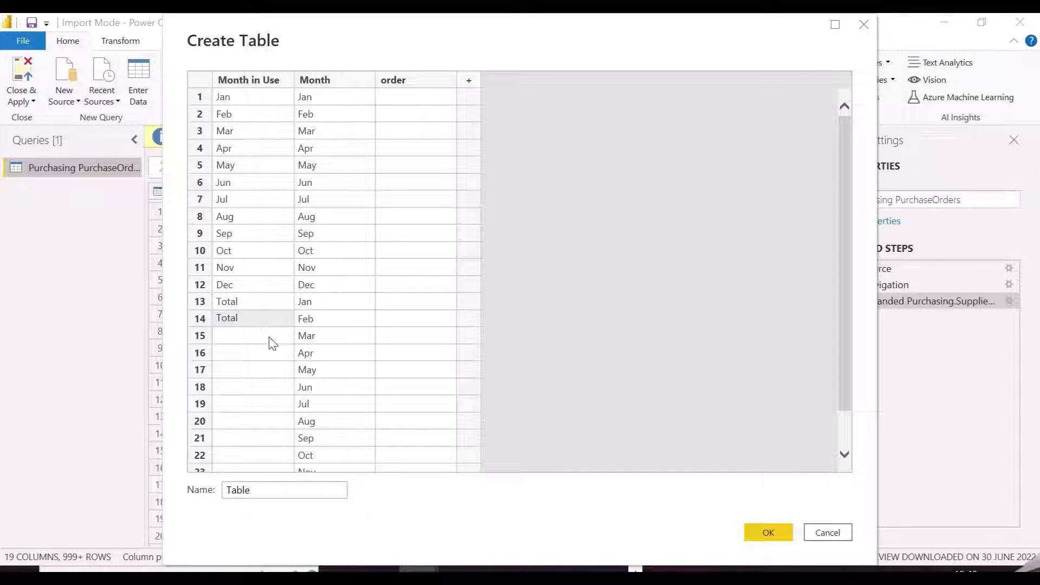
left_click(270, 337)
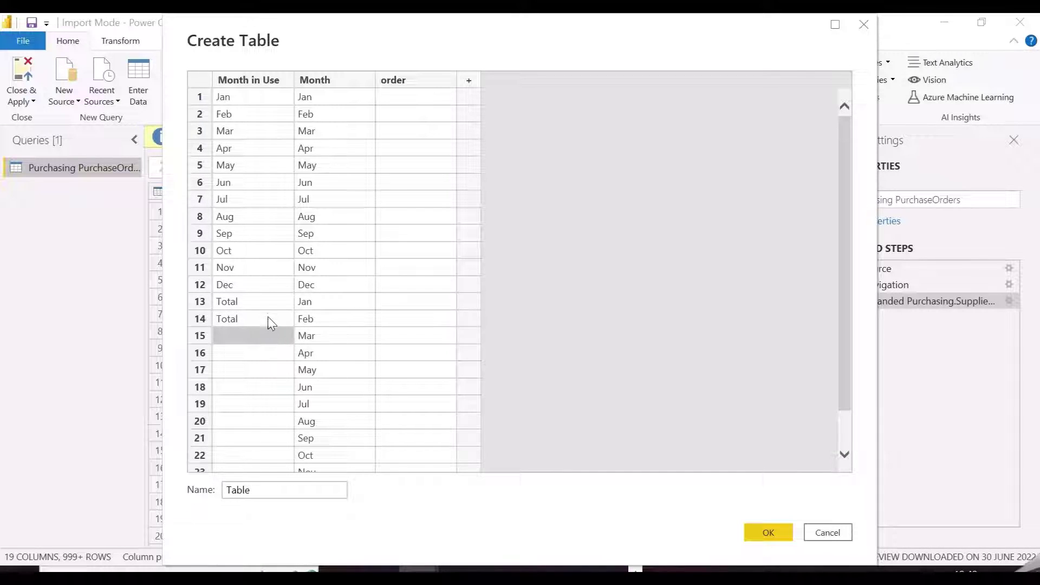
left_click(267, 302)
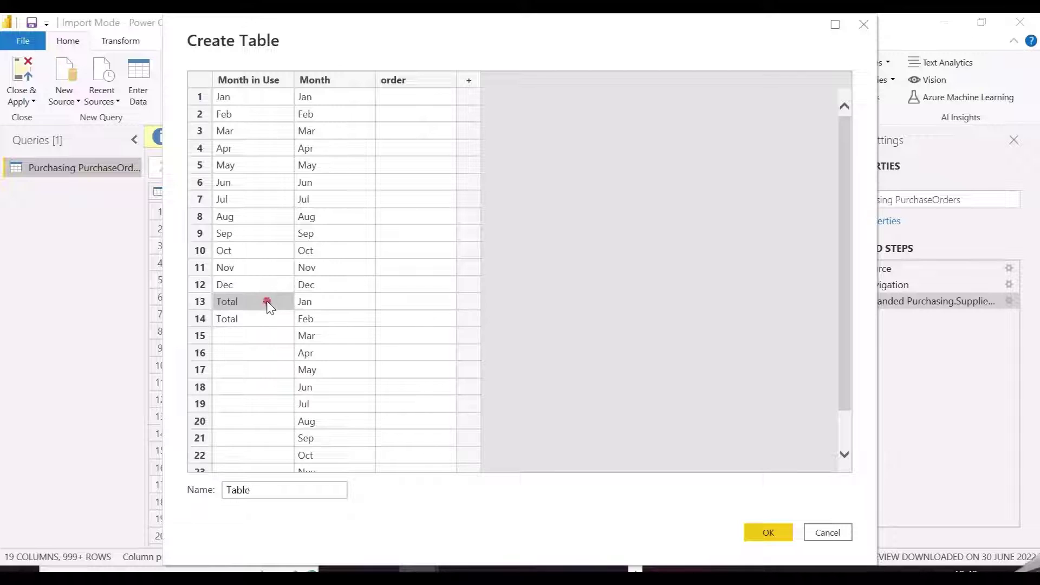
left_click(260, 339)
left_click_drag(260, 302, 254, 355)
key("ctrl+c")
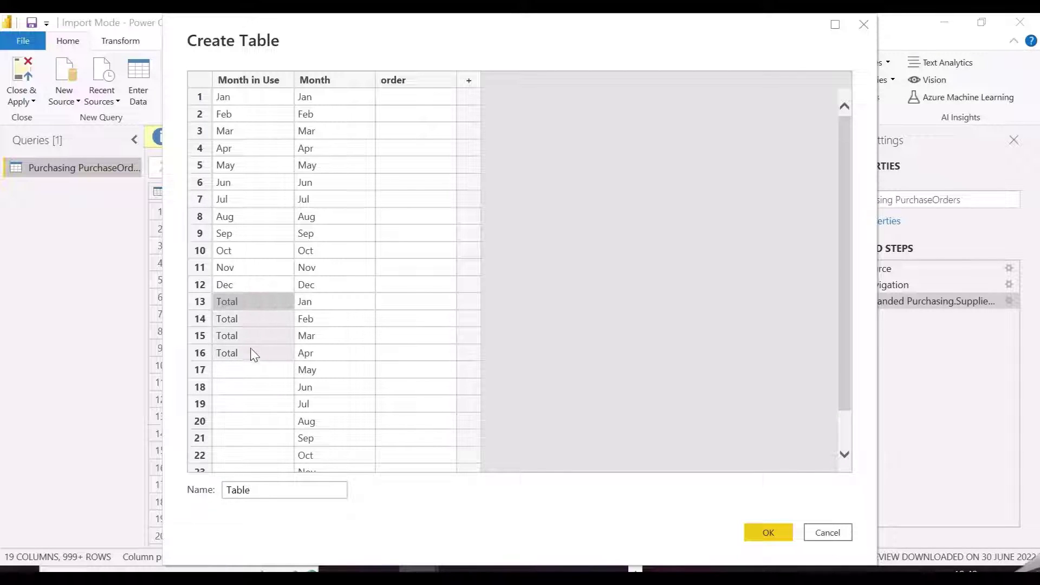
left_click(248, 372)
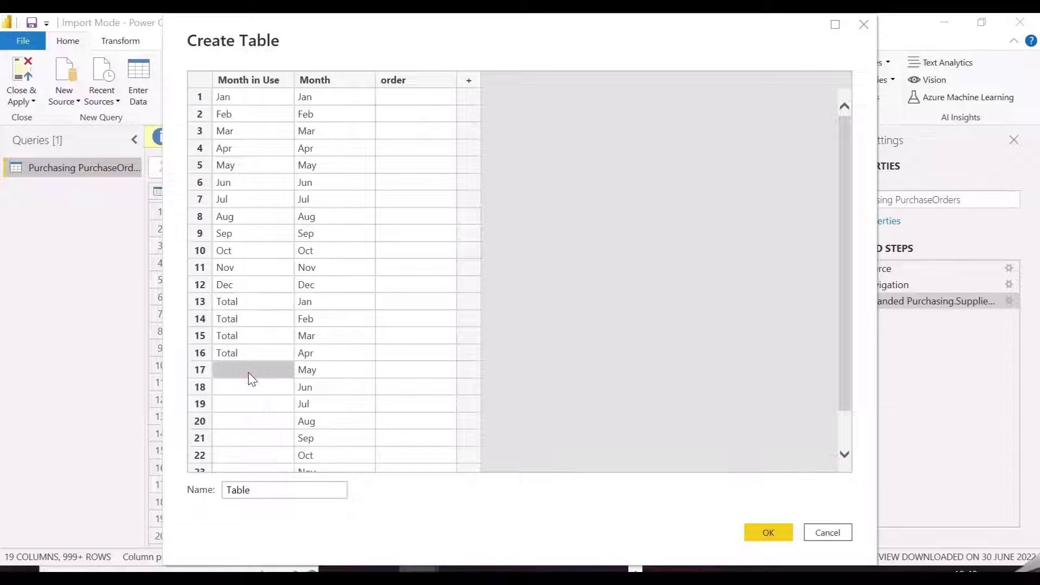
key("ctrl+v")
left_click(238, 436)
key("ctrl+v")
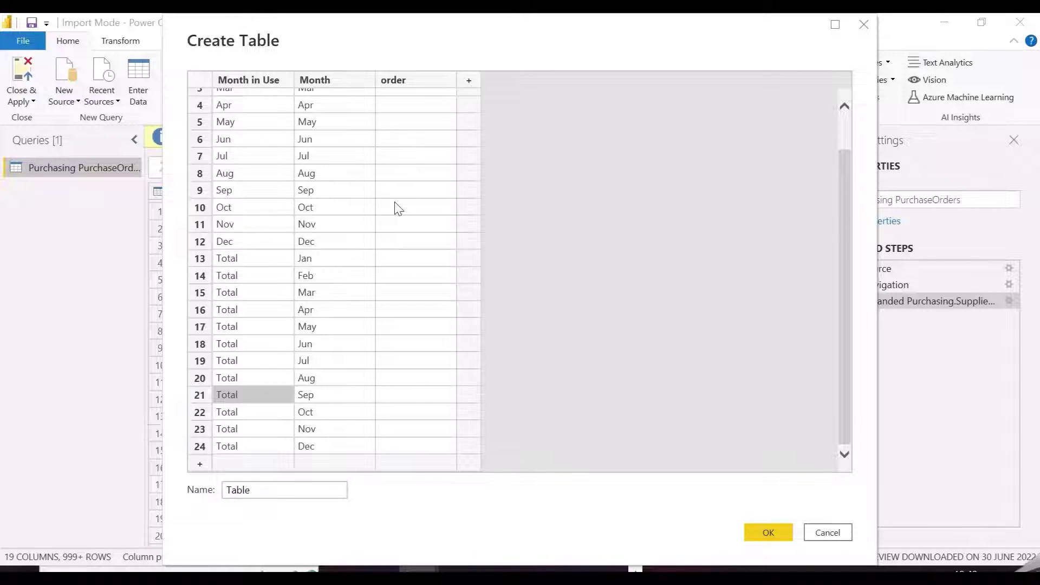
Step: Enter order 1 for the twelve Total rows and 2–13 for Jan–Dec
left_click(402, 258)
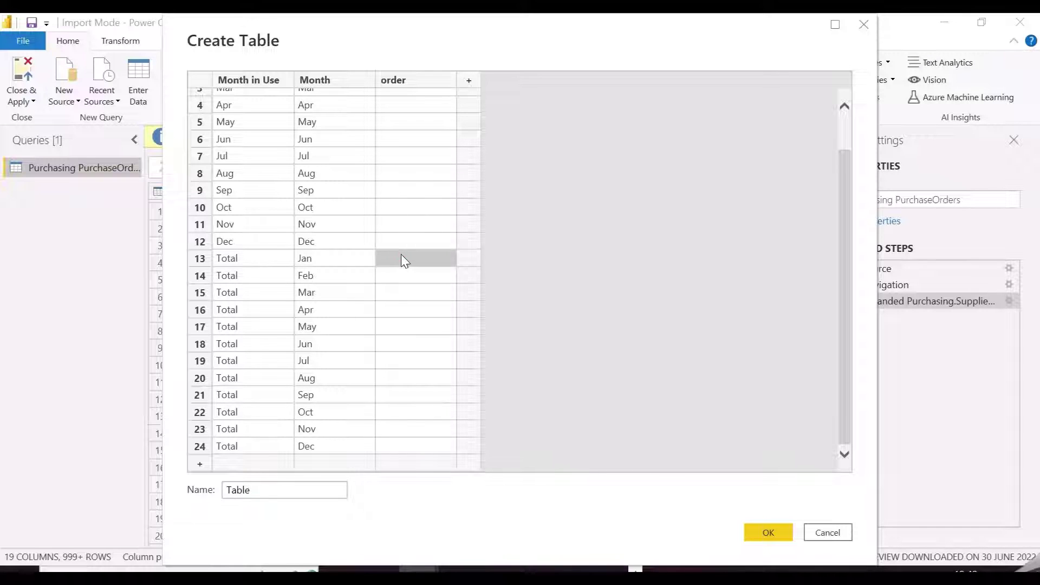
type("1")
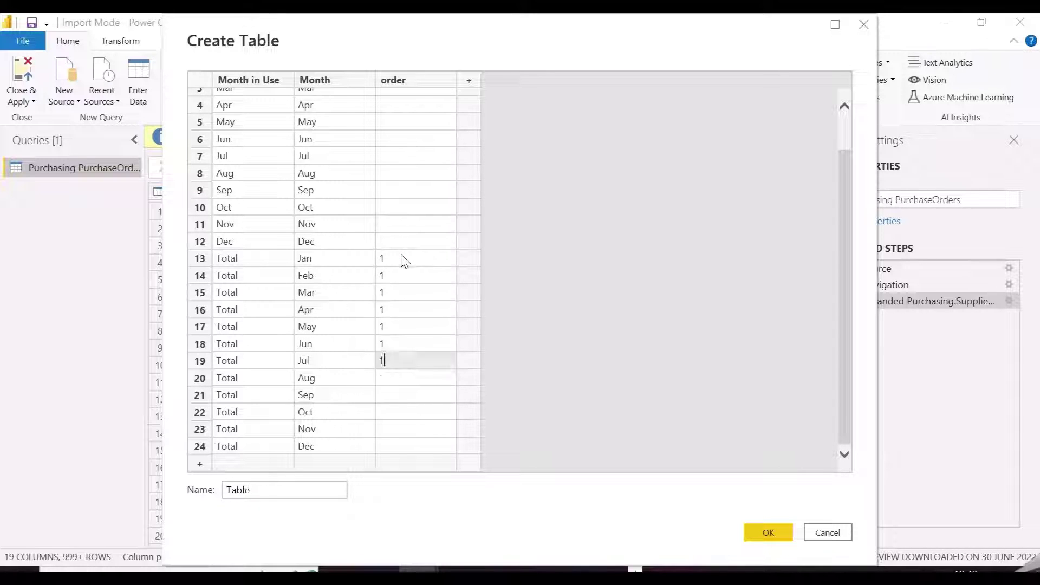
type(" 1 1 1 1 1 1 1 1 1 1")
key("Return")
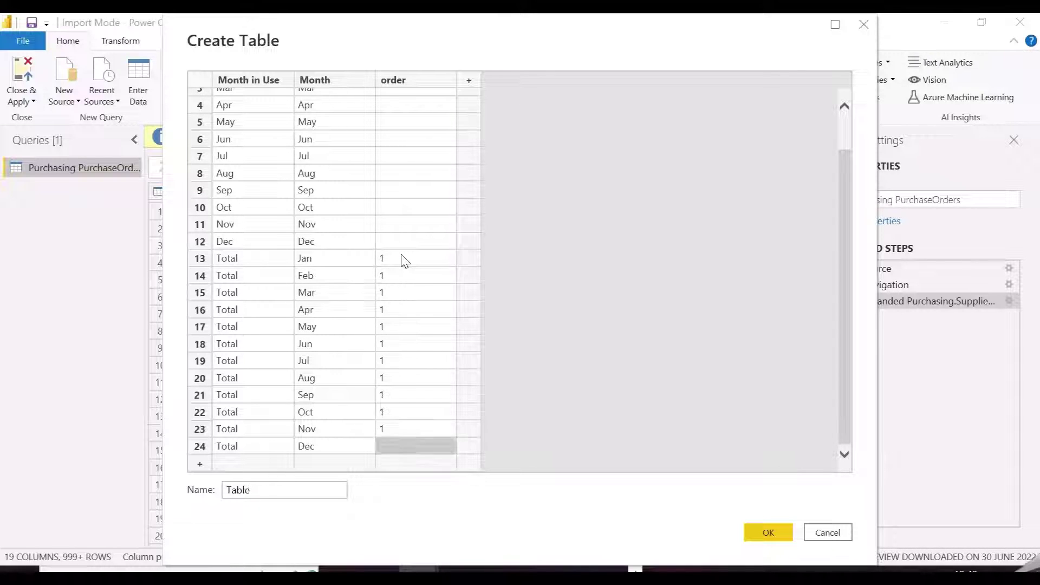
type("1")
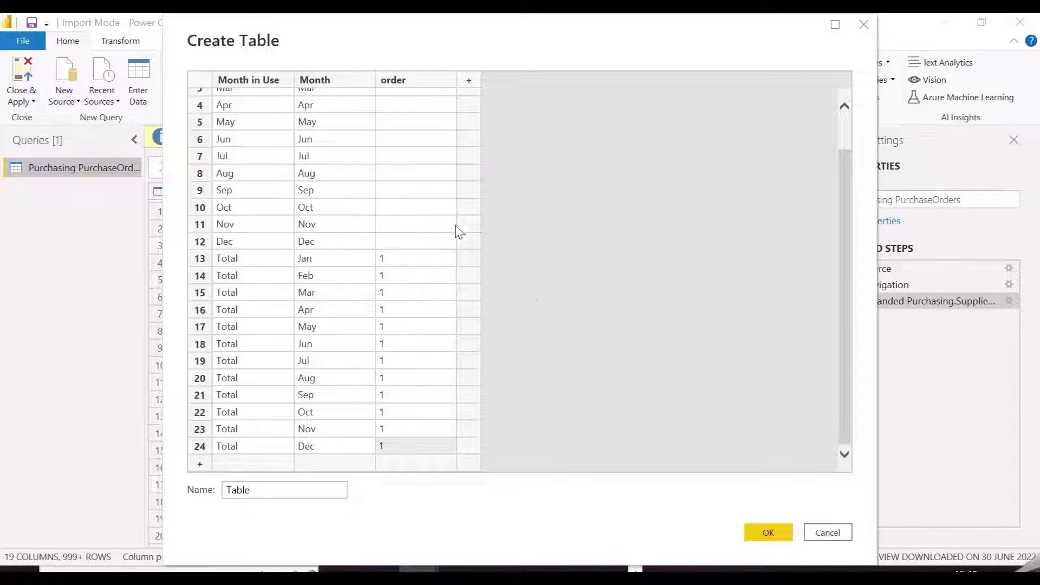
left_click_drag(844, 362, 843, 172)
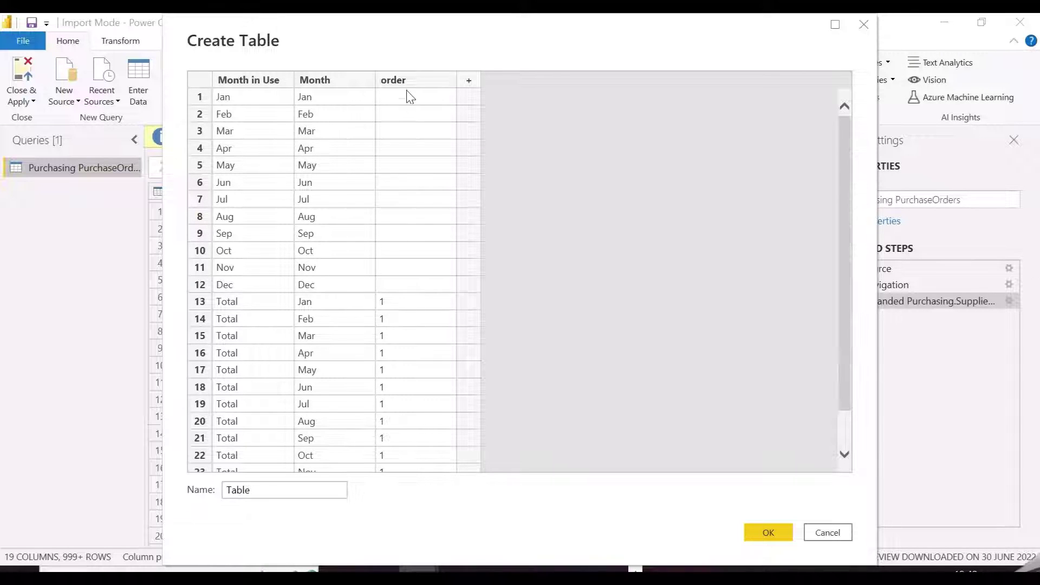
type("2 3")
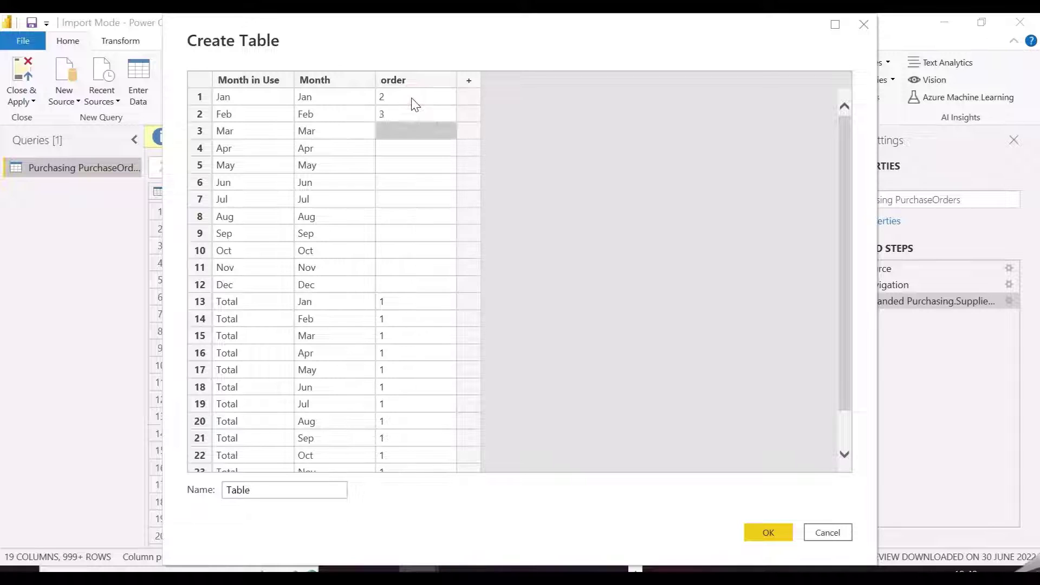
type(" 4 5 6 7")
key("Return")
type("8")
key("Return")
type("9")
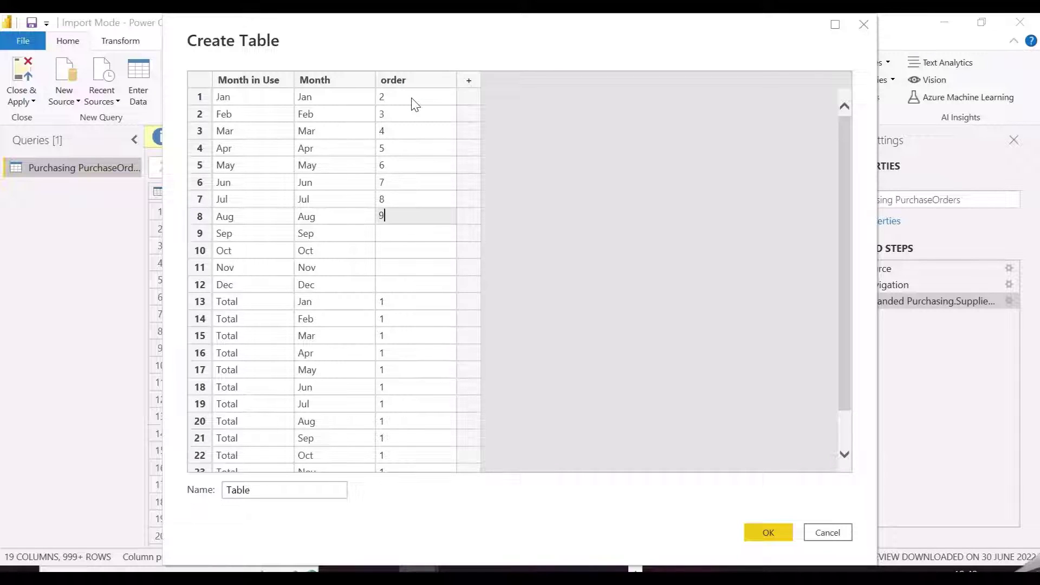
key("Return")
type("10")
key("Return")
type("11")
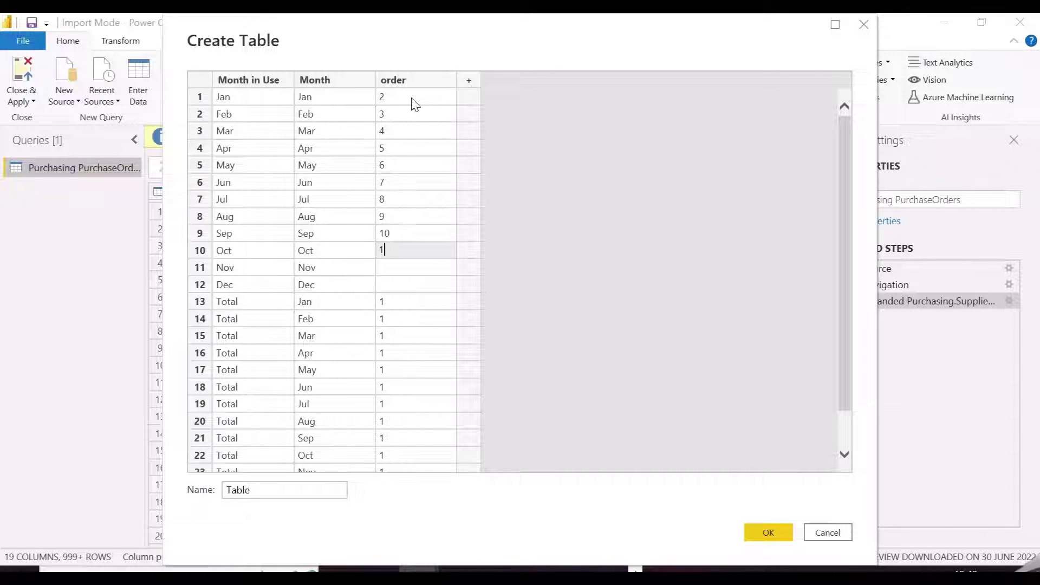
key("Return")
type("12")
key("Return")
type("1")
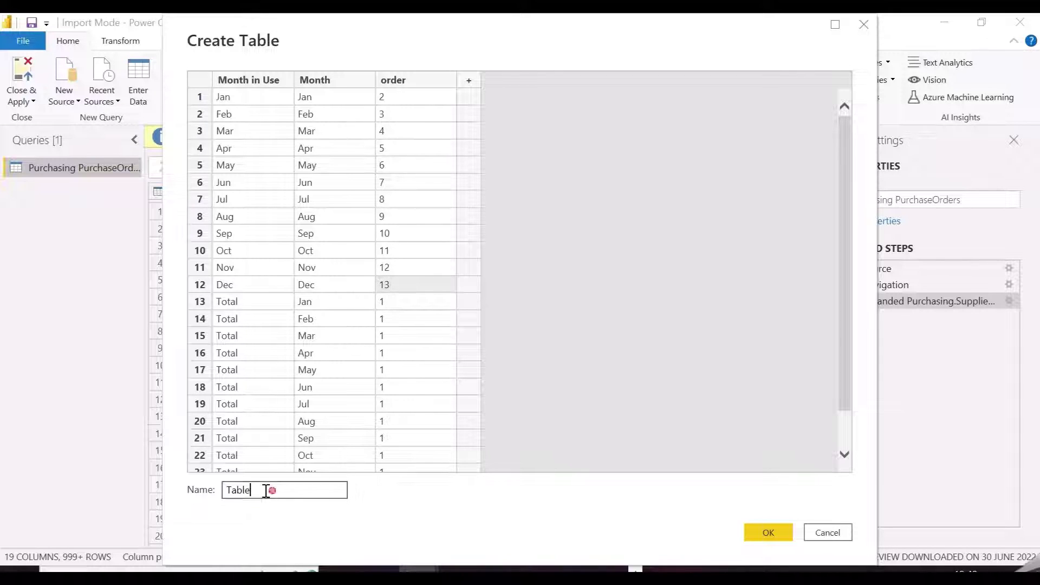
Step: Name the table Month Table and create the query
left_click_drag(267, 490, 139, 492)
type("Month")
left_click(769, 533)
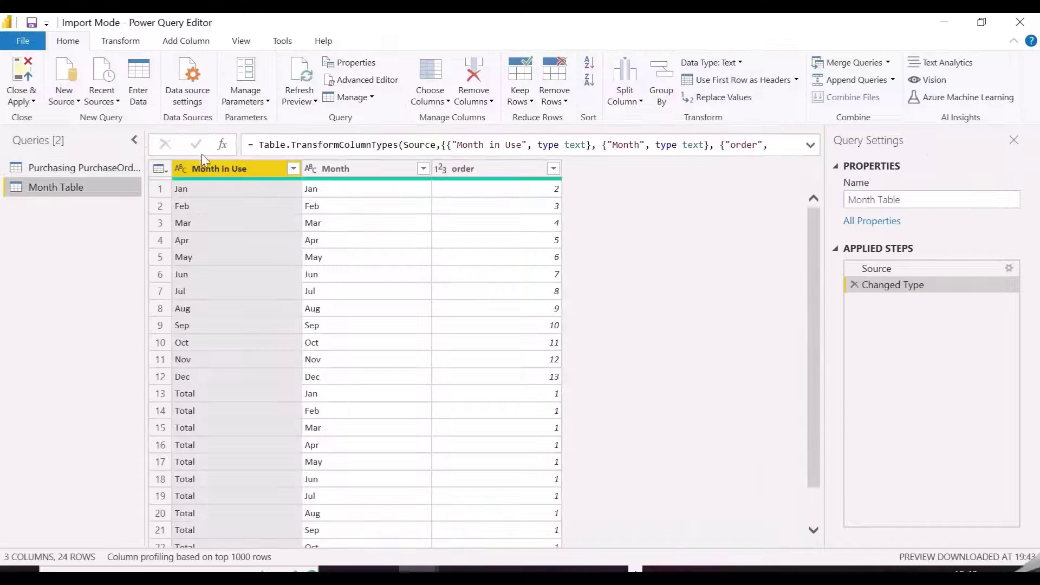
Step: Close the query editor without applying and review Month Table in the data and model views
left_click(22, 100)
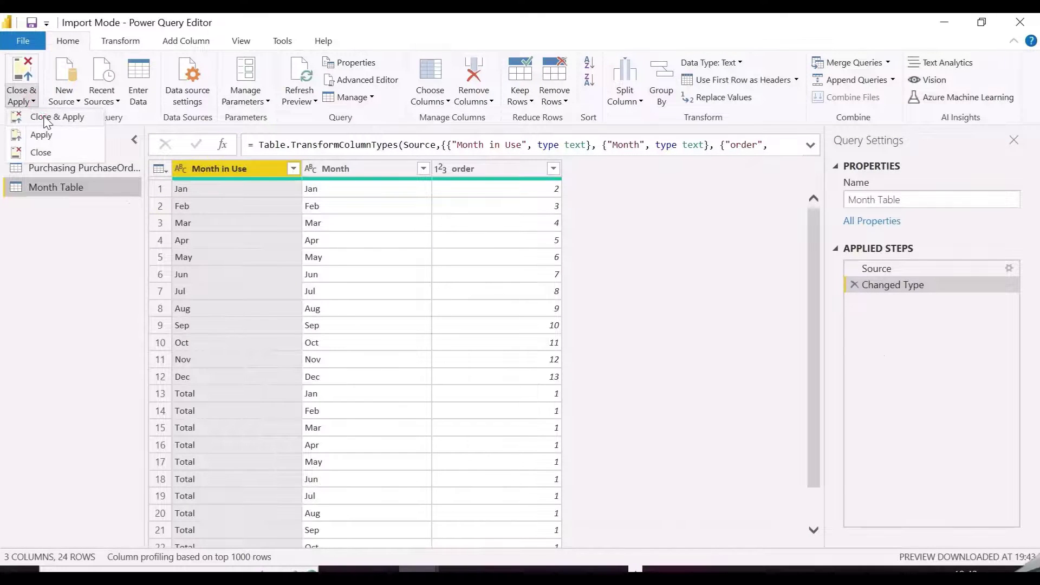
left_click(27, 151)
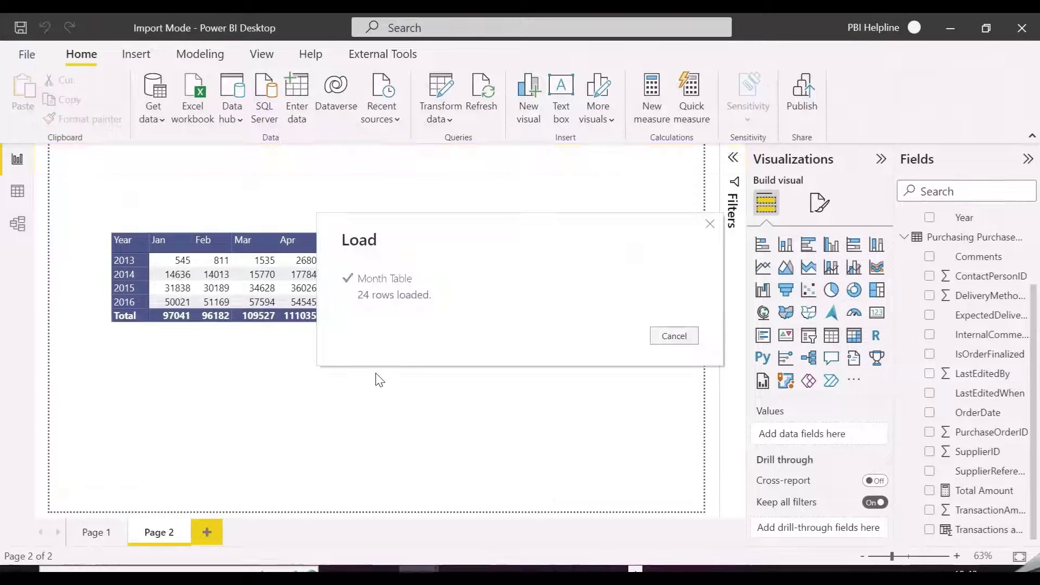
left_click(16, 224)
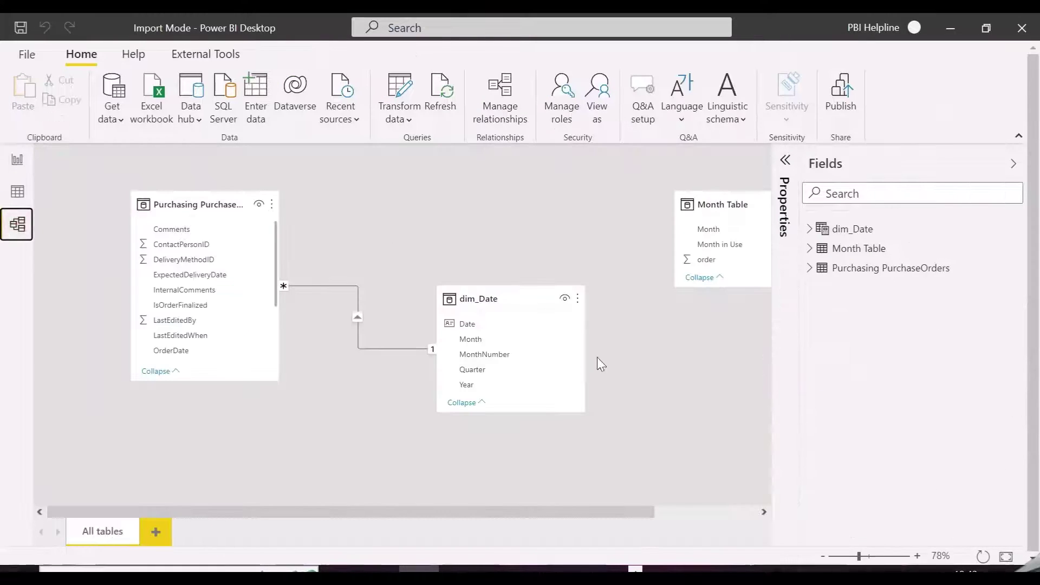
left_click(18, 190)
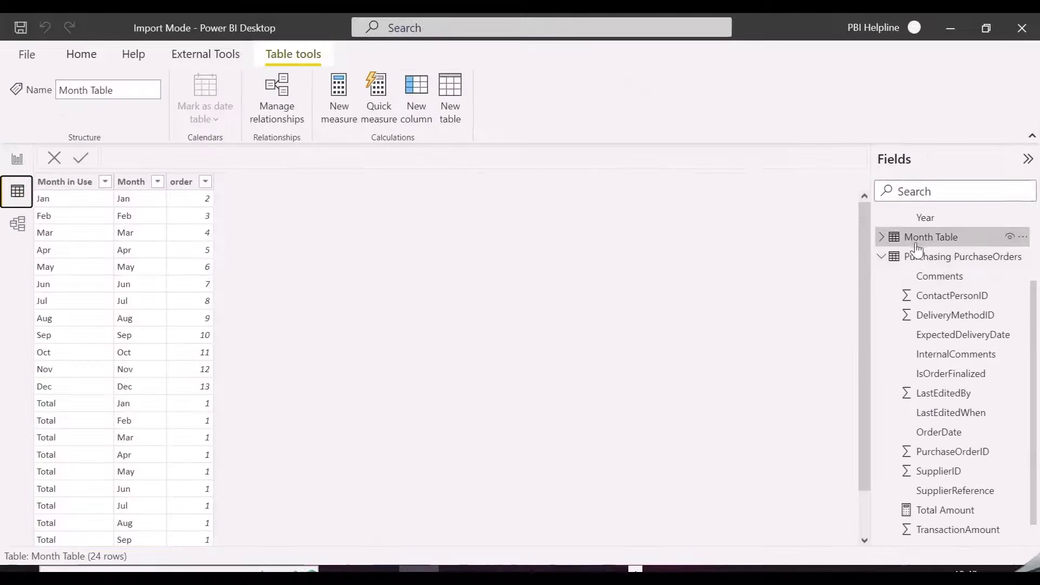
left_click(17, 224)
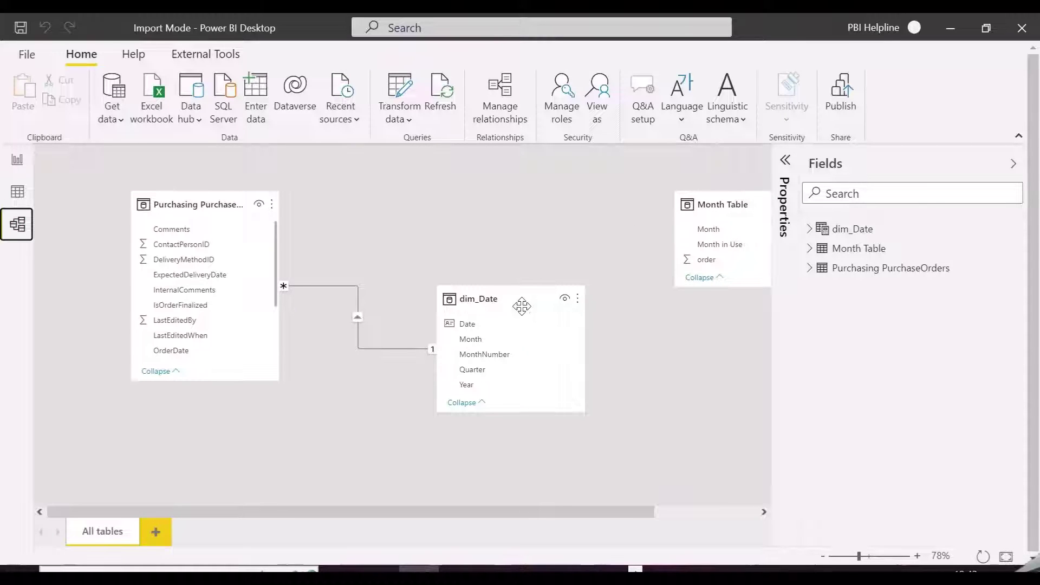
Step: Link Month Table's Month to dim_Date's Month with a many-to-many, both-direction relationship
left_click_drag(521, 306, 511, 230)
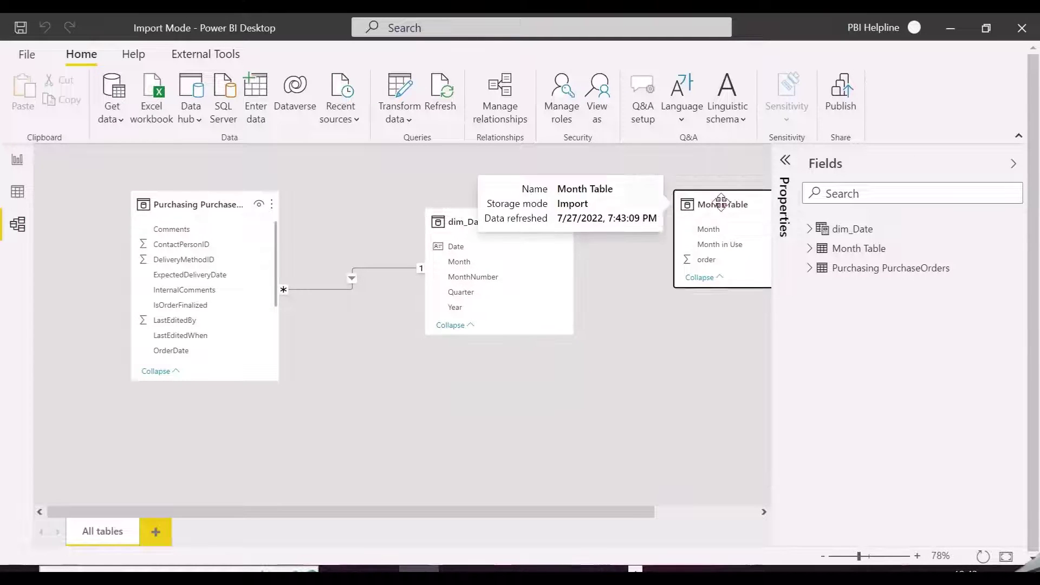
left_click_drag(721, 203, 462, 258)
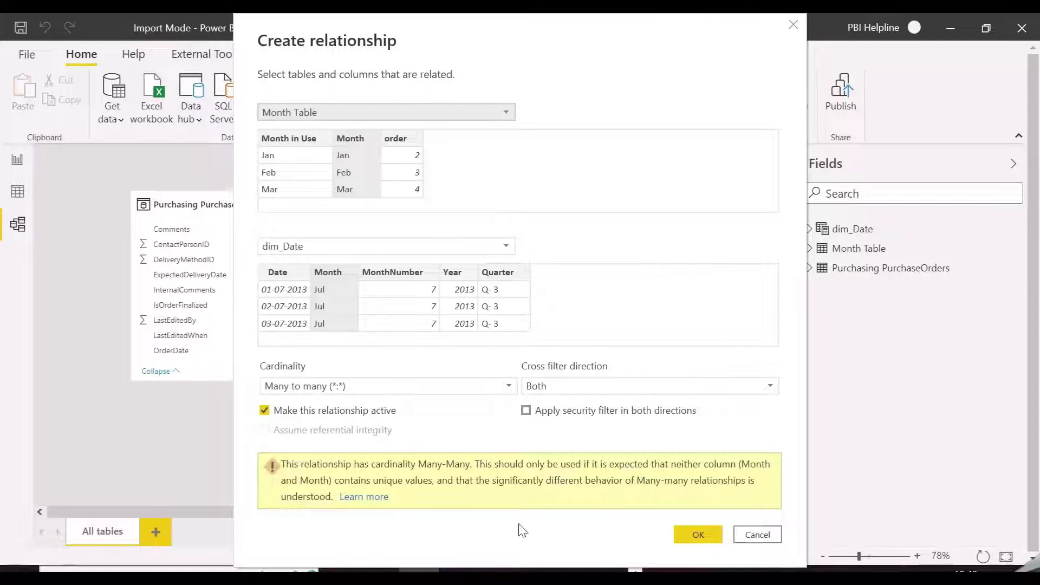
left_click(693, 536)
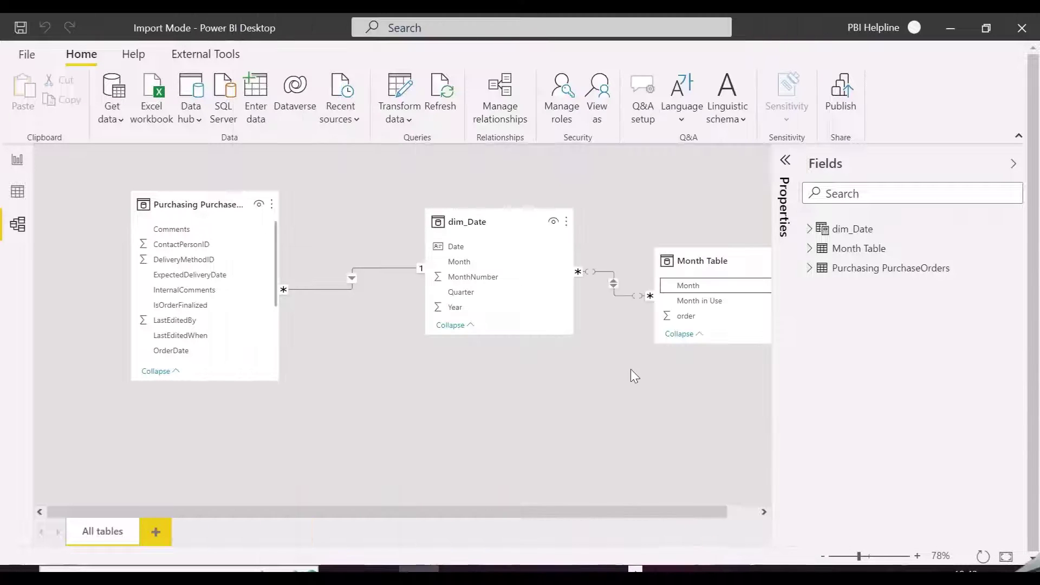
left_click(17, 159)
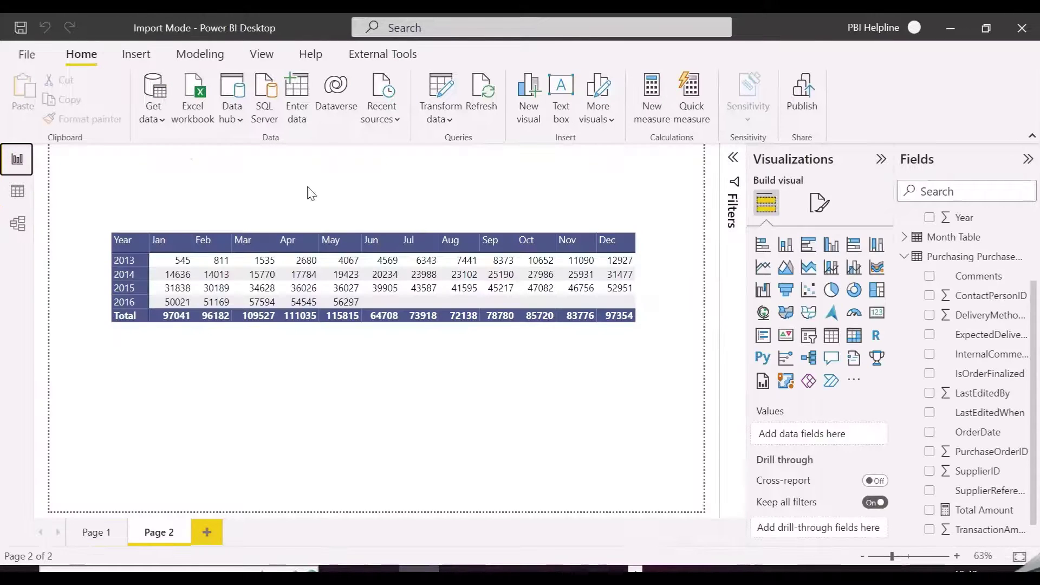
Step: Replace Month with Month Table's Month in Use in the matrix columns
left_click(626, 325)
scroll(810, 485, "down", 2)
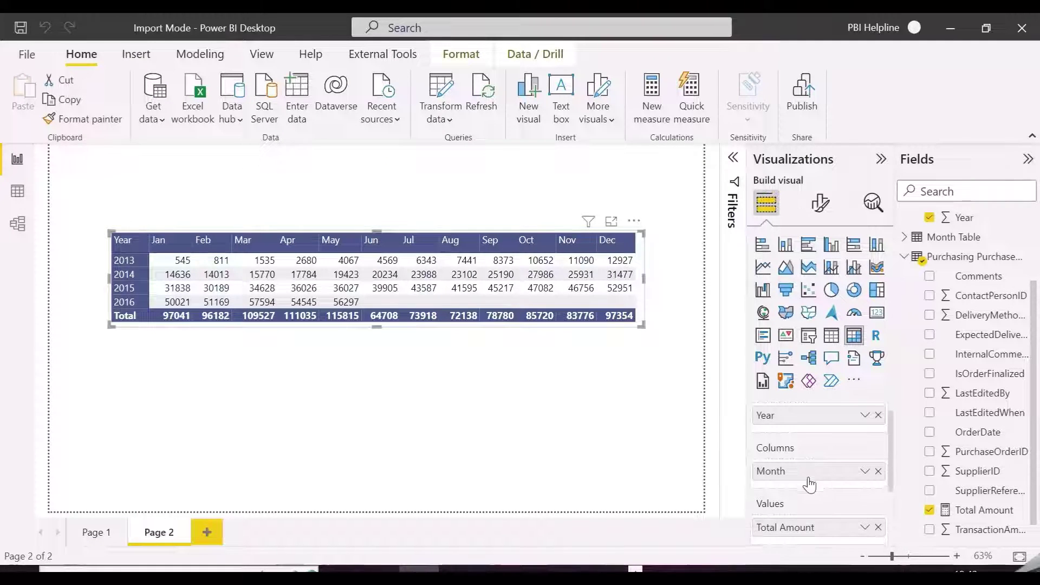
left_click(878, 470)
scroll(918, 338, "up", 2)
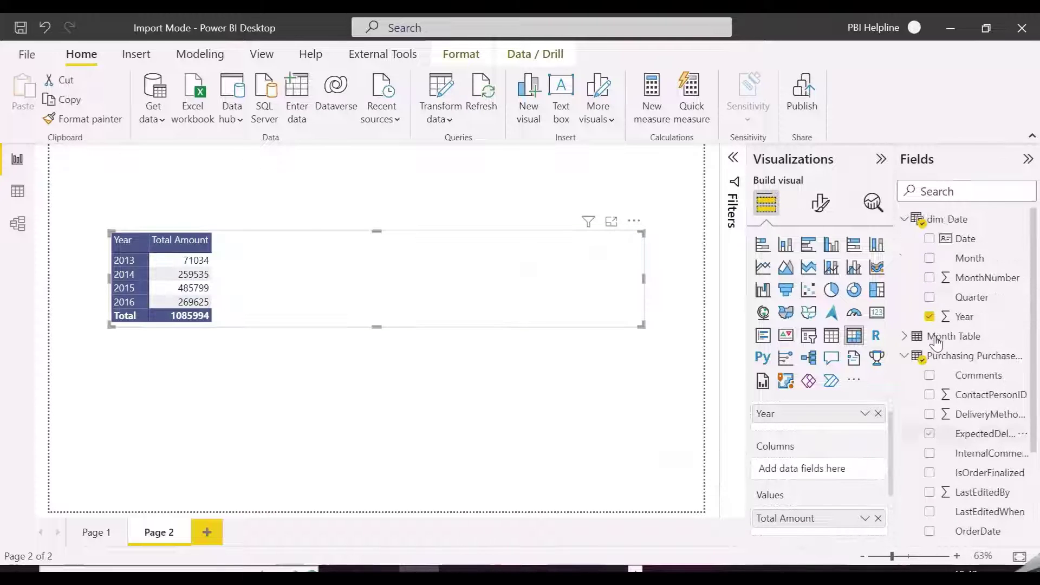
left_click(917, 336)
scroll(925, 409, "down", 1)
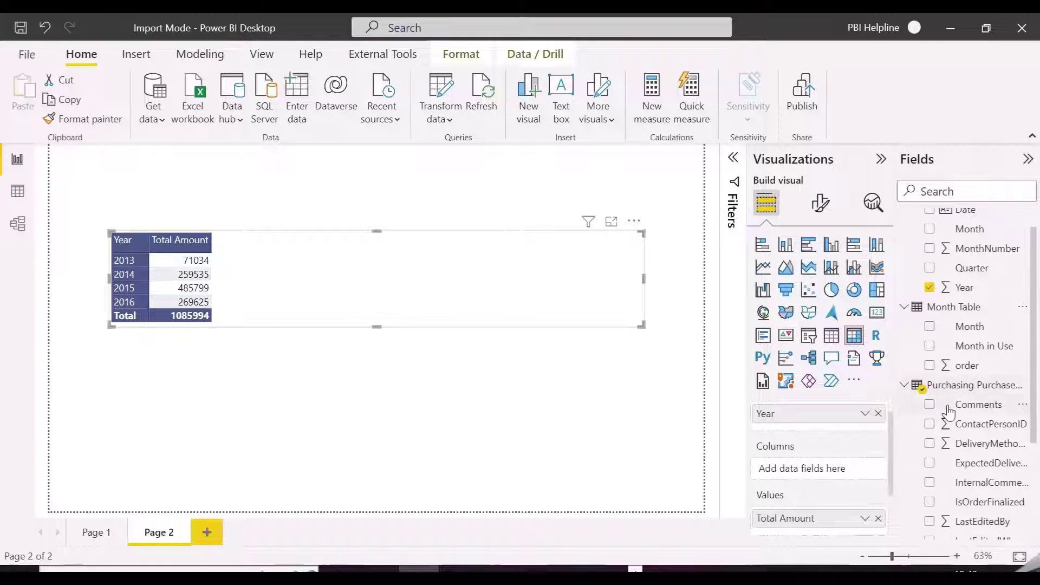
left_click_drag(984, 346, 810, 469)
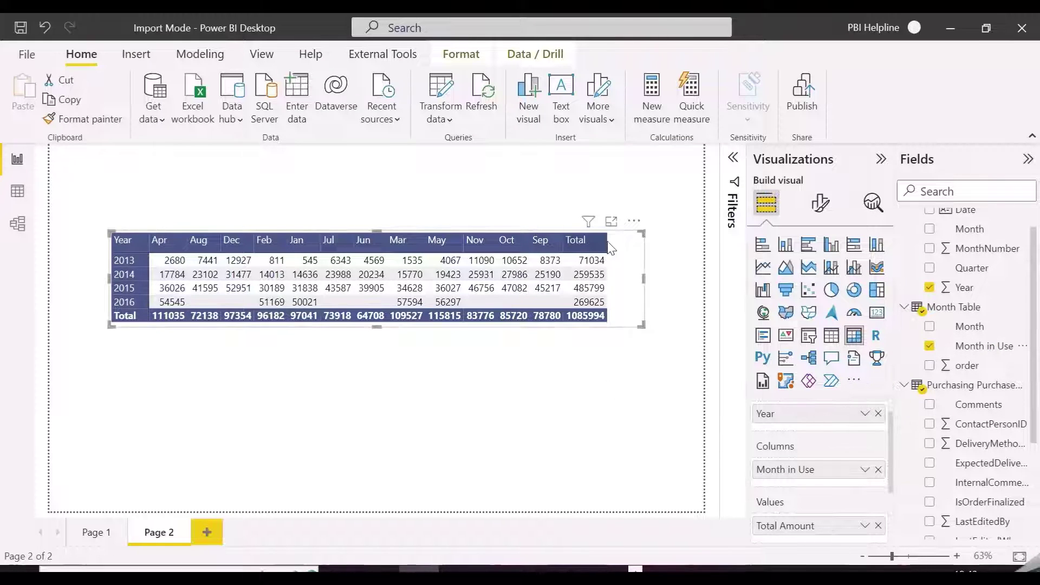
Step: Sort Month in Use by the order column and widen the Jan and Dec columns
left_click(968, 347)
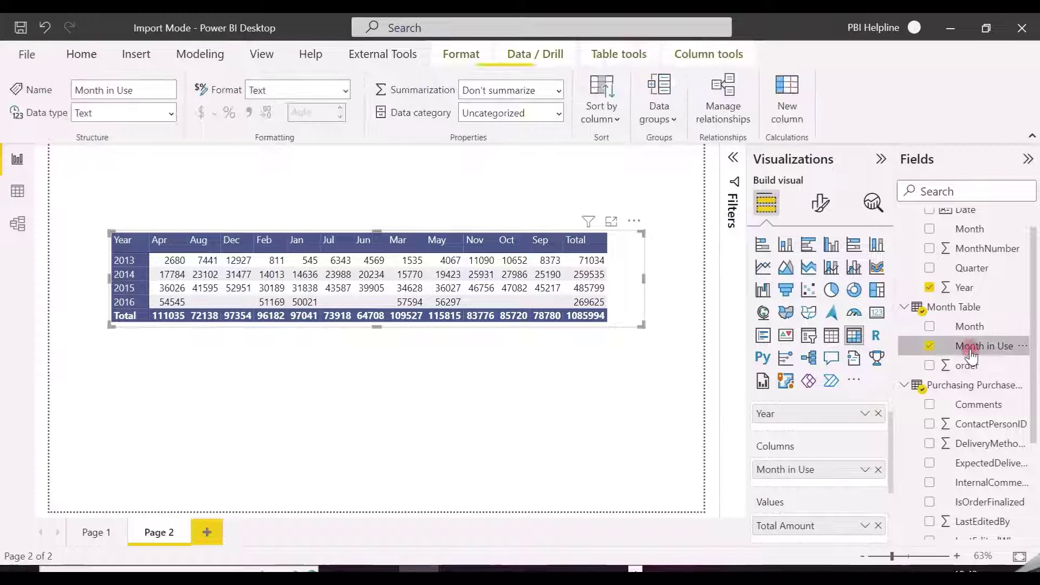
left_click(600, 119)
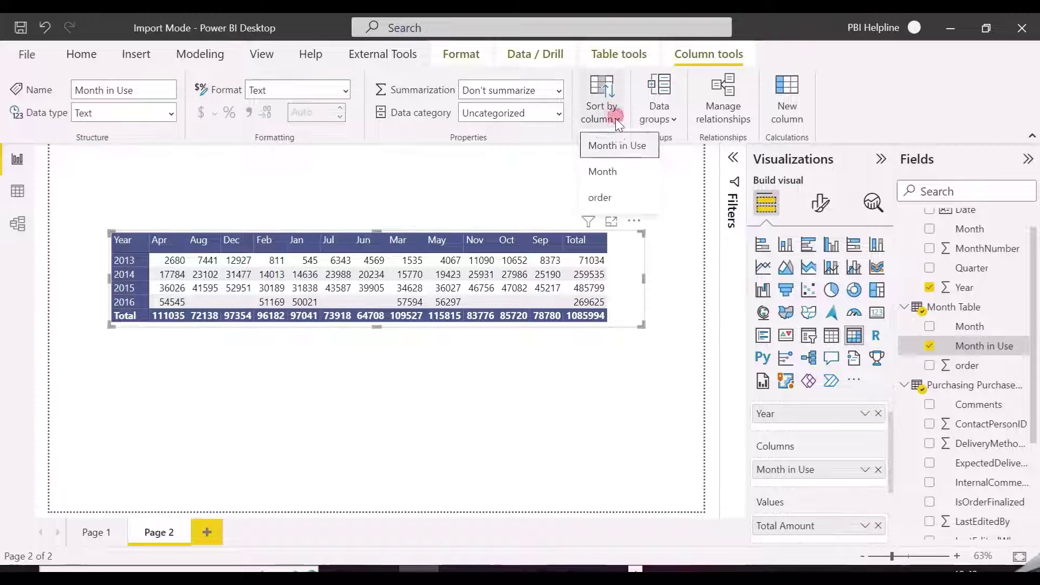
left_click(601, 198)
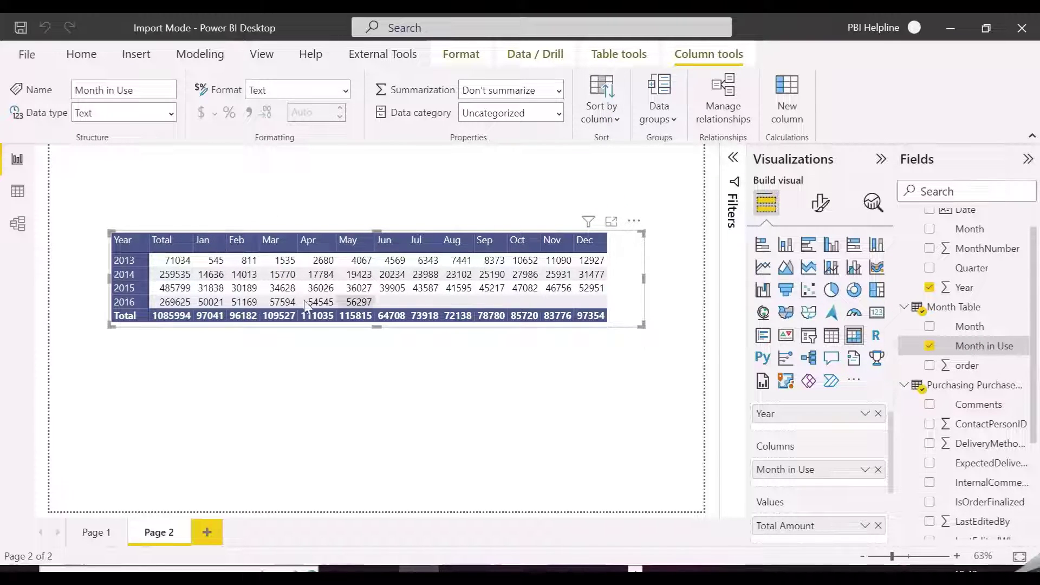
left_click_drag(224, 238, 238, 239)
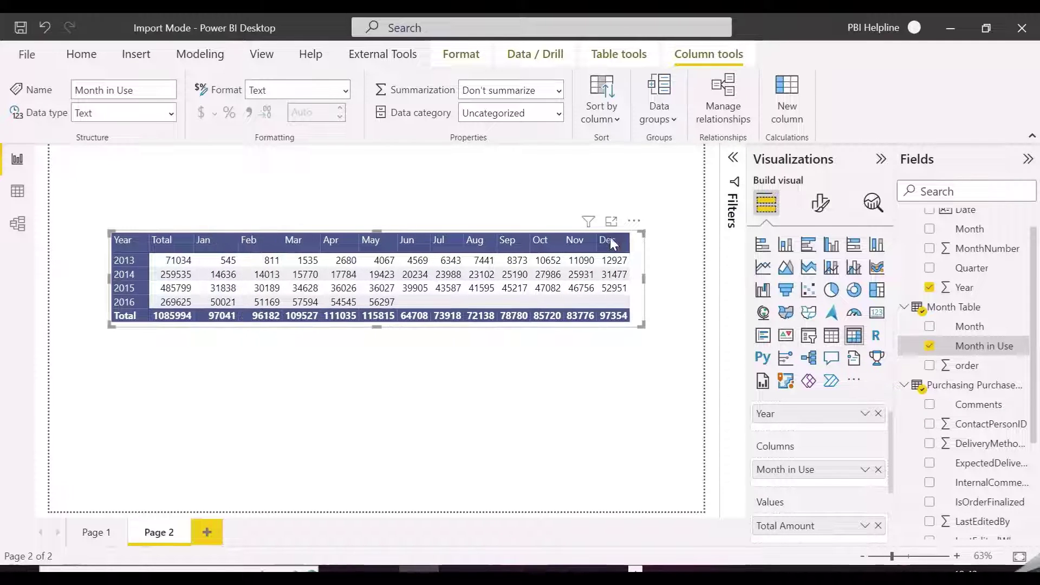
left_click_drag(629, 239, 634, 239)
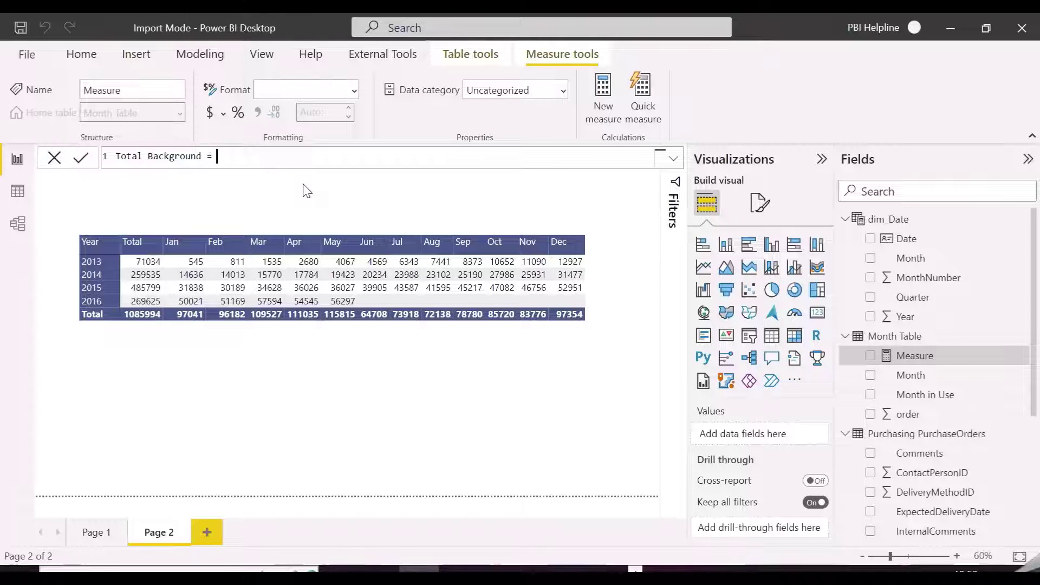
Step: Start the Total Background measure with SWITCH(SELECTEDVALUE('Month Table'[Month in Use]), ...)
key("shift+Return")
type("switch")
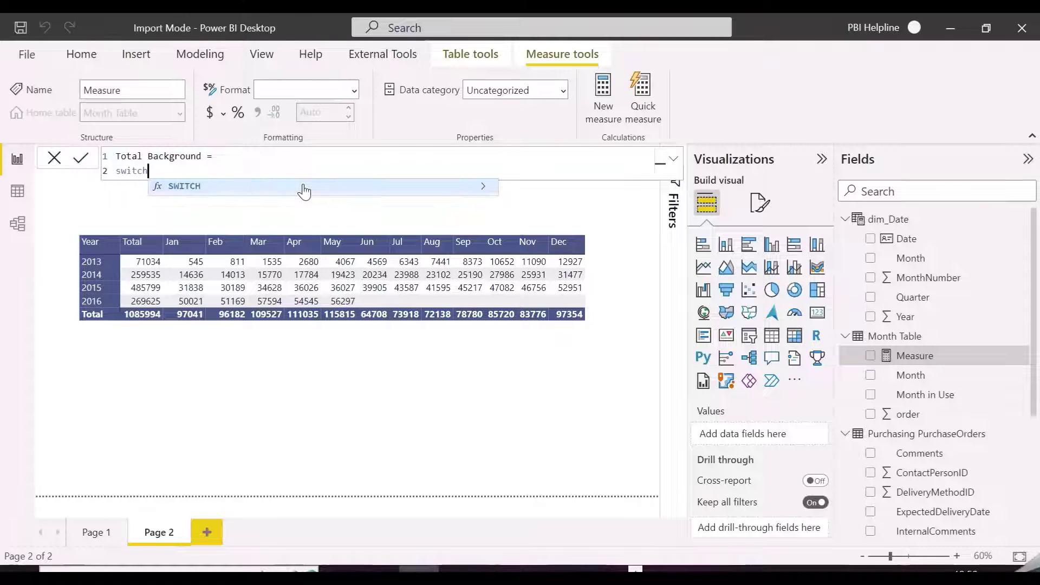
left_click(304, 187)
key("shift+Return")
type("selected")
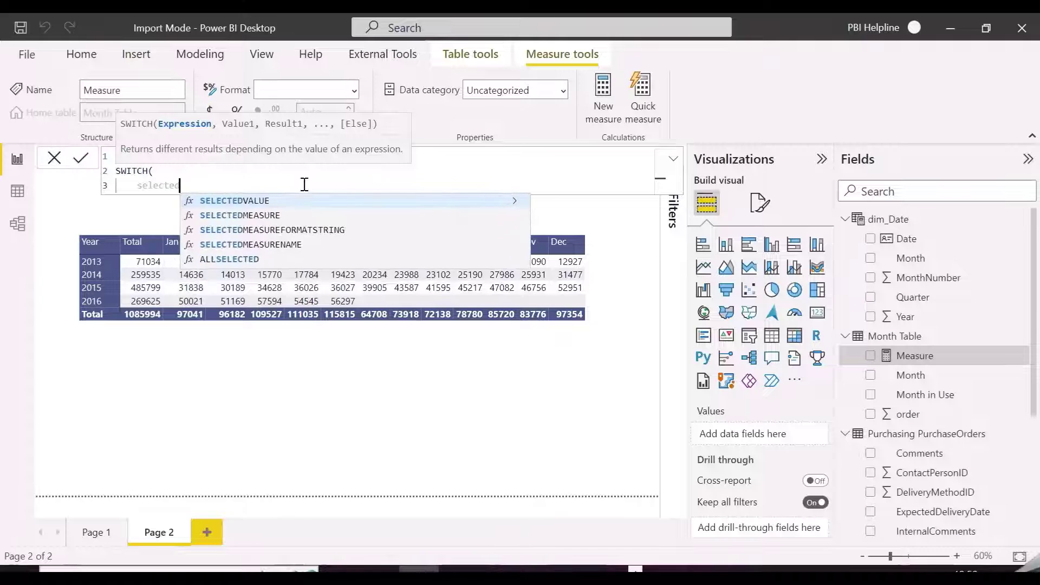
key("Tab")
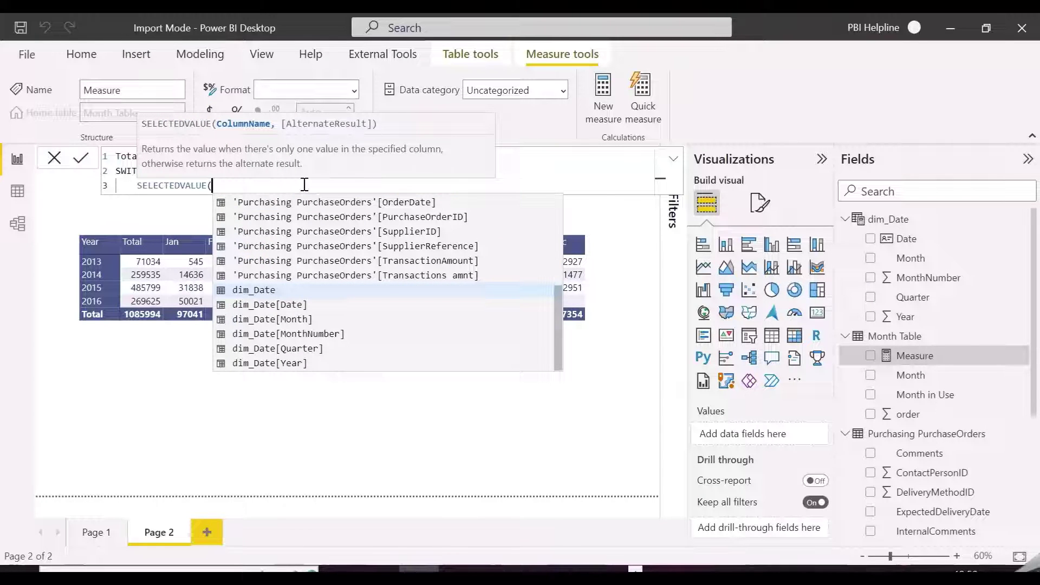
key("Tab")
key("ctrl+BackSpace")
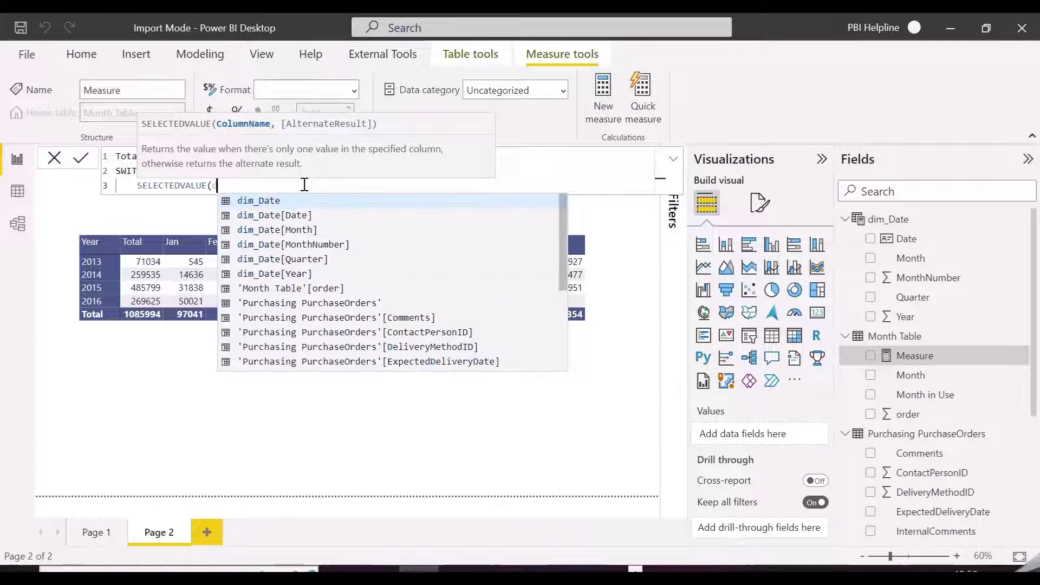
type("month")
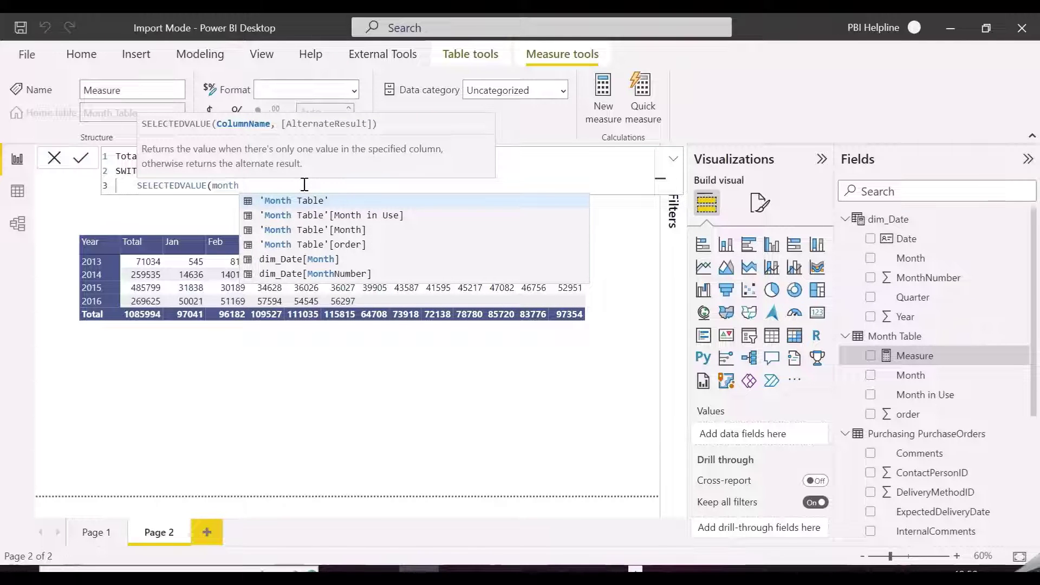
key("Down")
key("Tab")
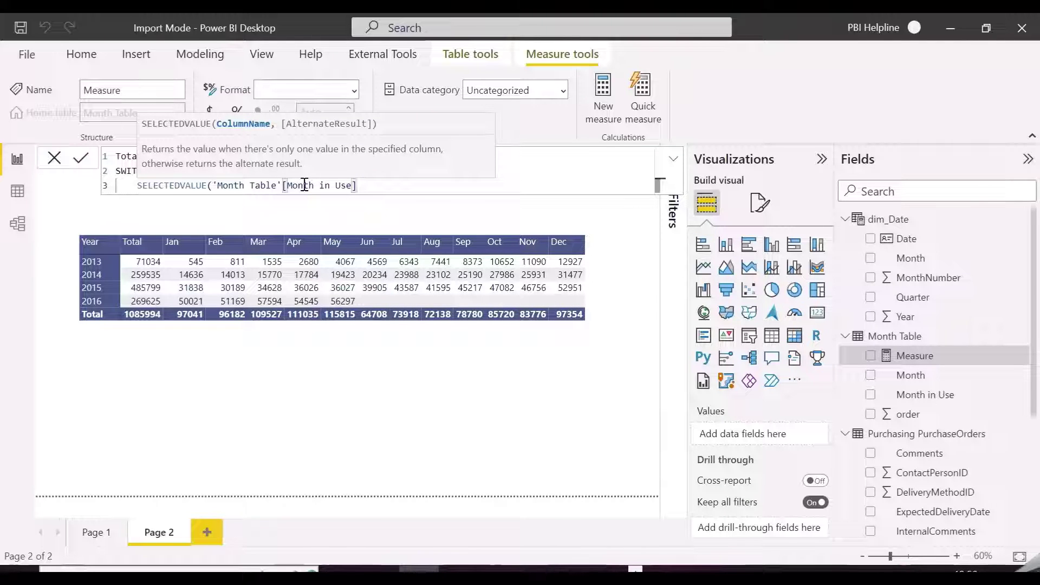
type("),")
Step: Add the "Total" case on a new line and commit the measure
key("shift+Return")
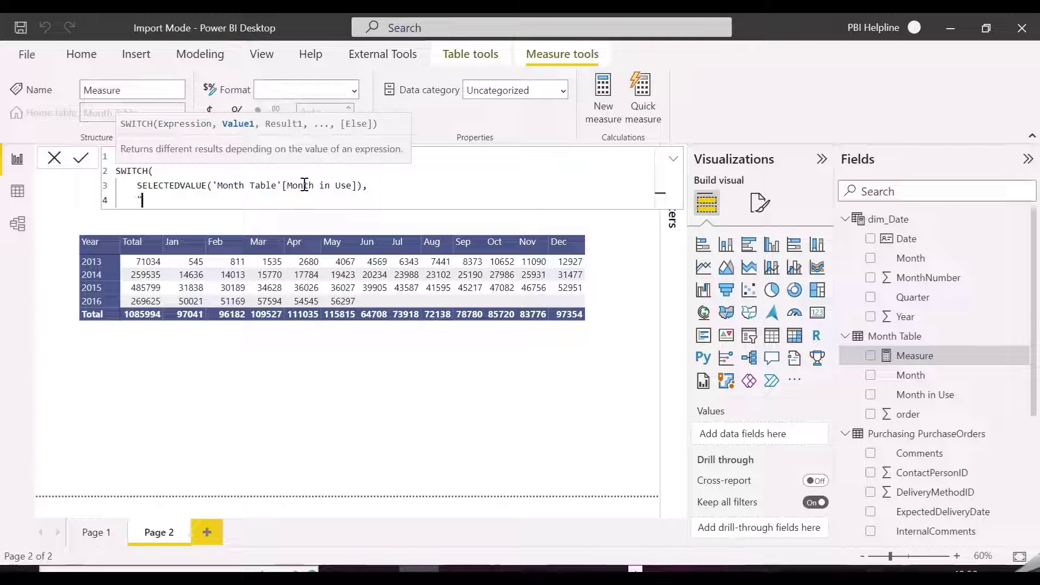
type("\"Total\",")
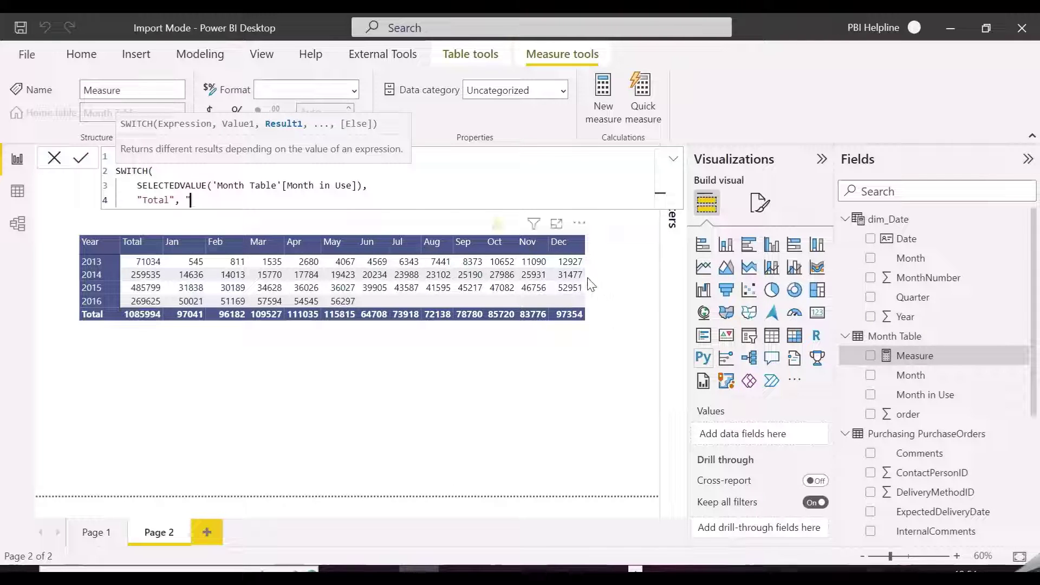
type(")")
key("Return")
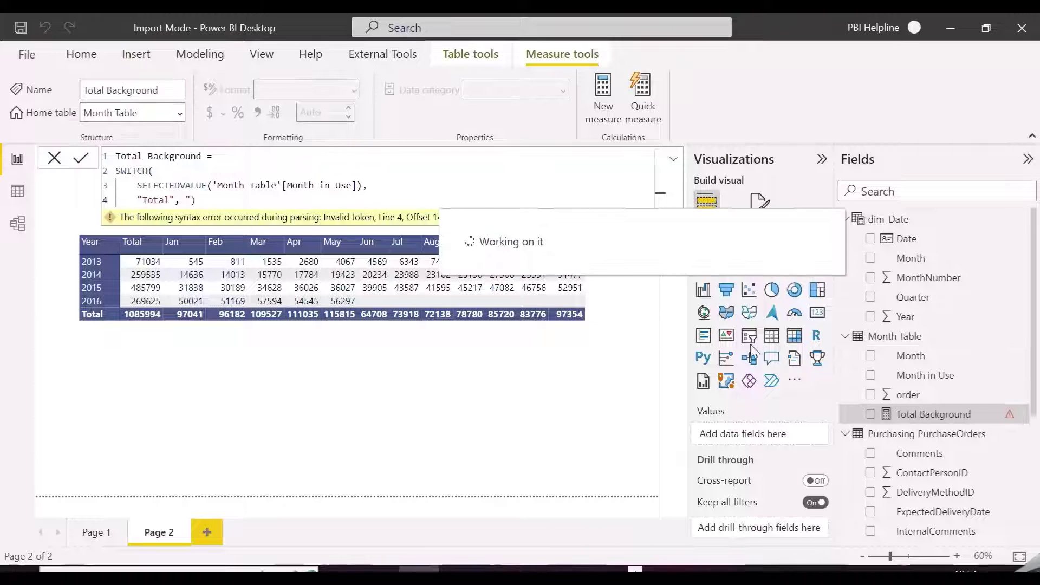
Step: Look up the matrix column header background hex colour in its formatting options
left_click(587, 287)
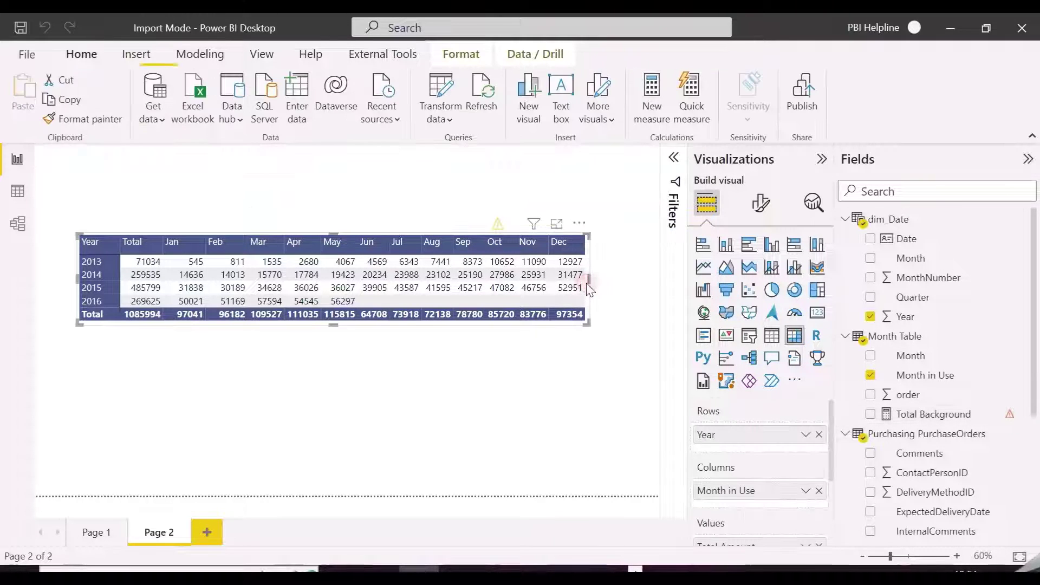
left_click(761, 203)
left_click(728, 414)
scroll(732, 423, "down", 1)
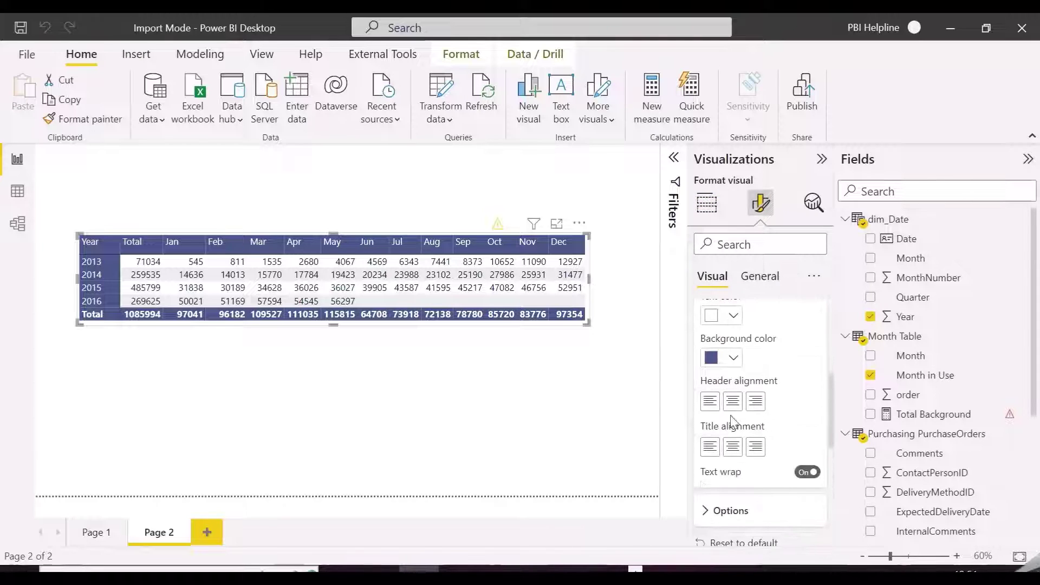
left_click(734, 357)
left_click(756, 324)
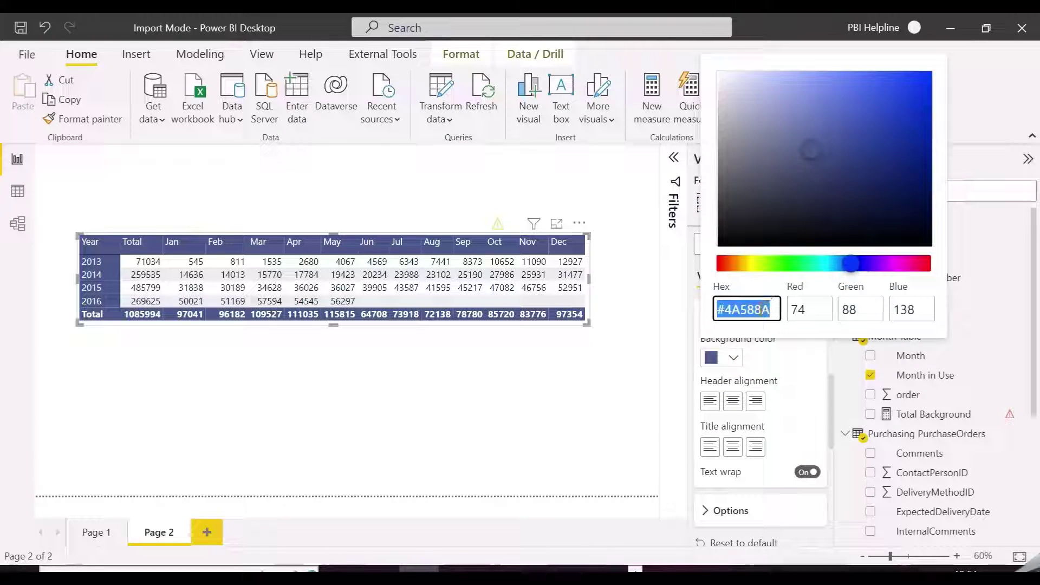
left_click(931, 414)
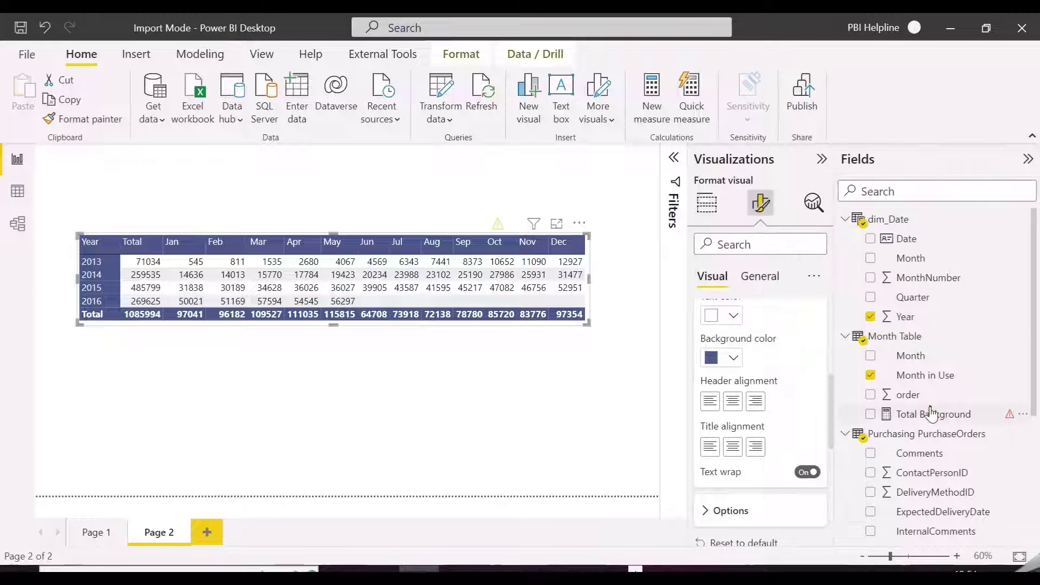
Step: Finish Total Background to return "#4A588A" for Total and BLANK() otherwise, closing the SWITCH
left_click(933, 414)
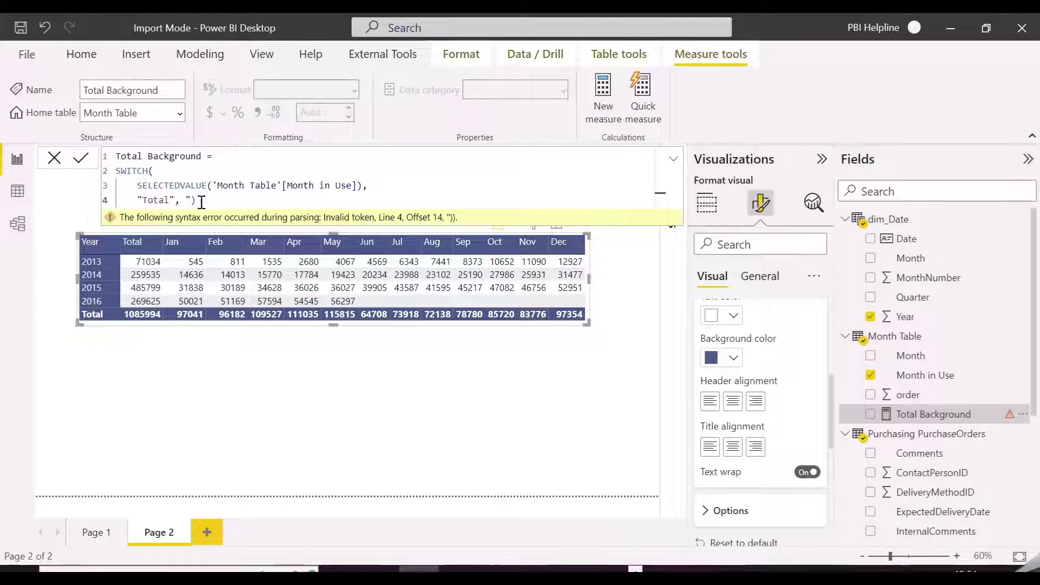
left_click(183, 201)
type("\"#4A588A\",blank")
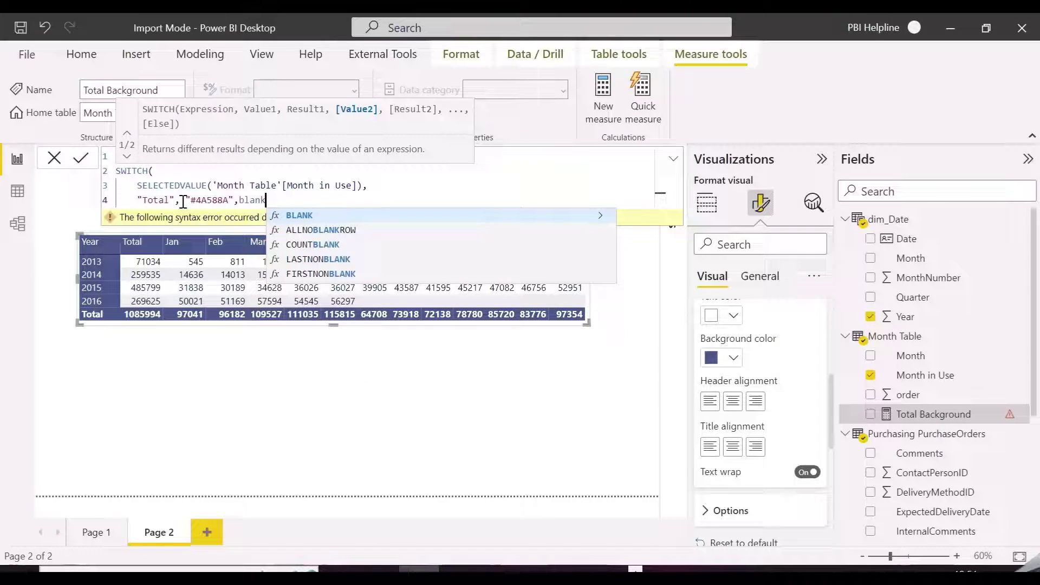
key("Tab")
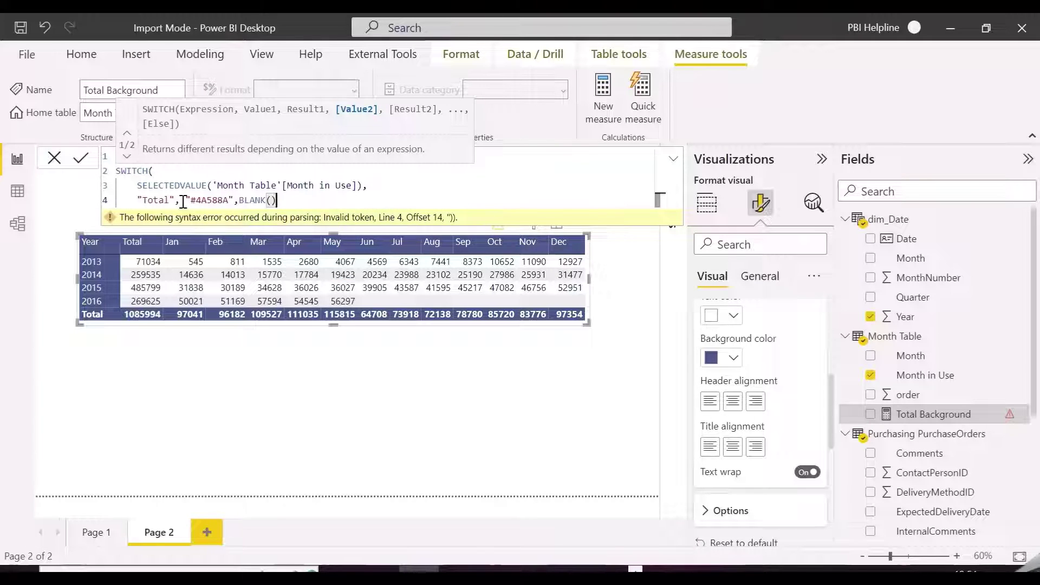
key("shift+Return")
type(")")
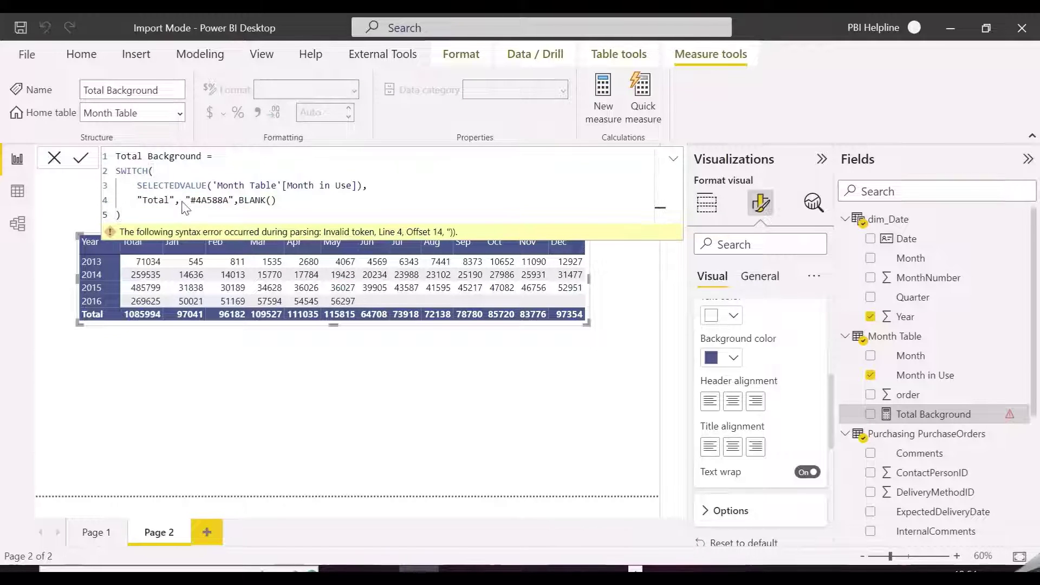
key("Return")
left_click(754, 244)
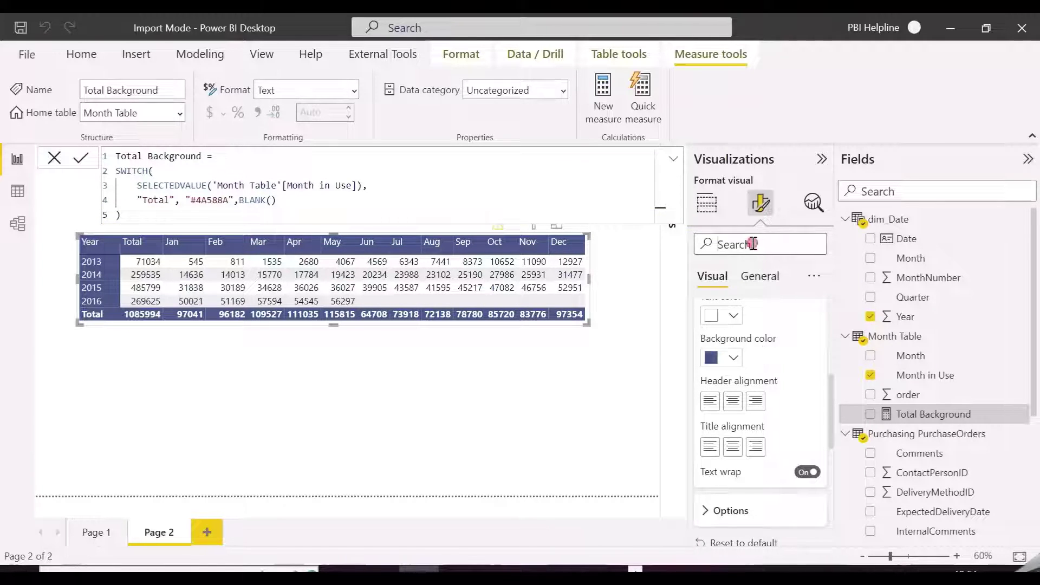
Step: Turn off the erroring cell background and font colour formatting on the matrix
type("cel")
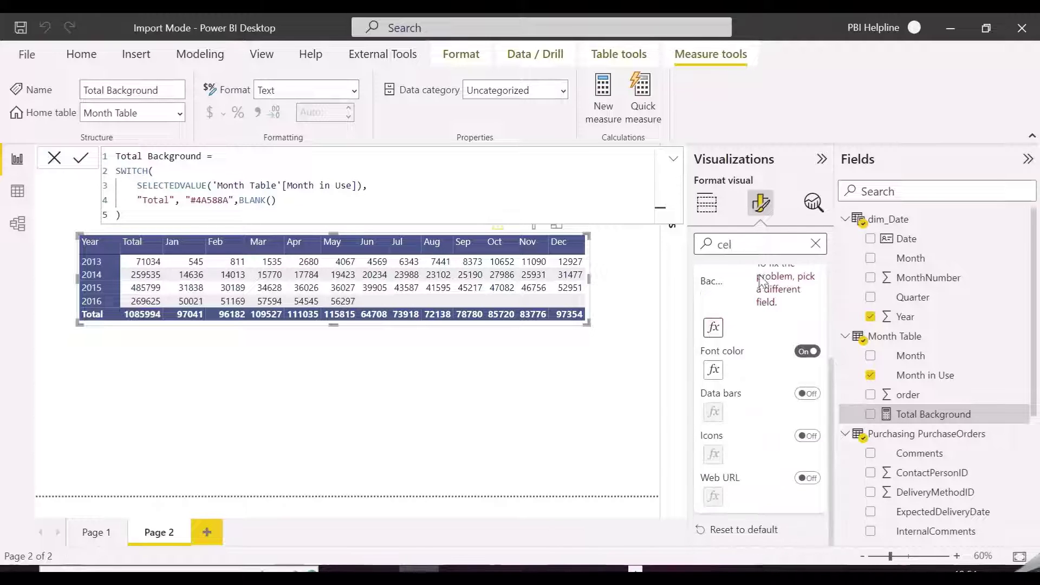
scroll(792, 340, "up", 1)
left_click(738, 324)
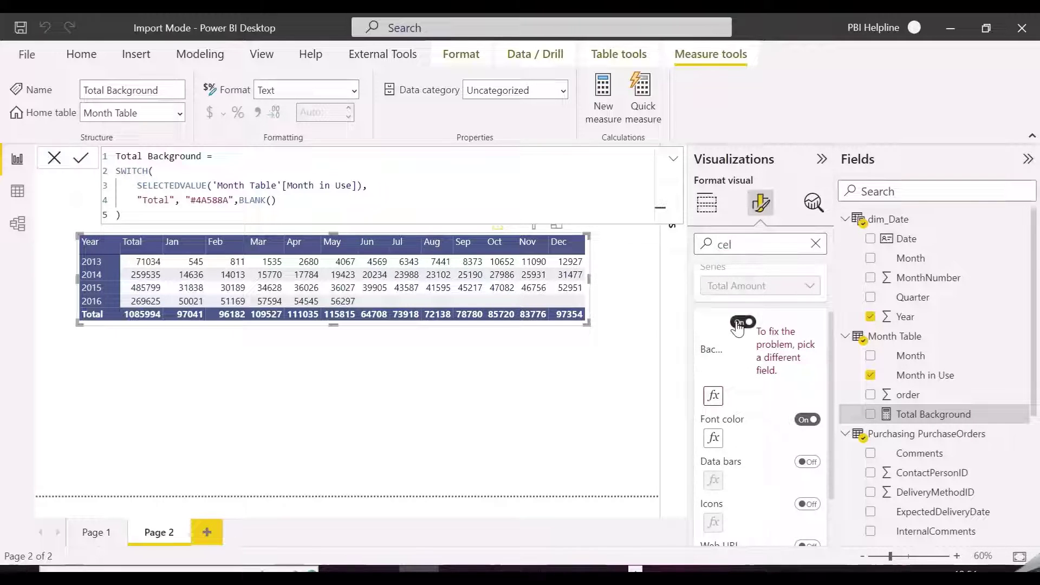
left_click(736, 364)
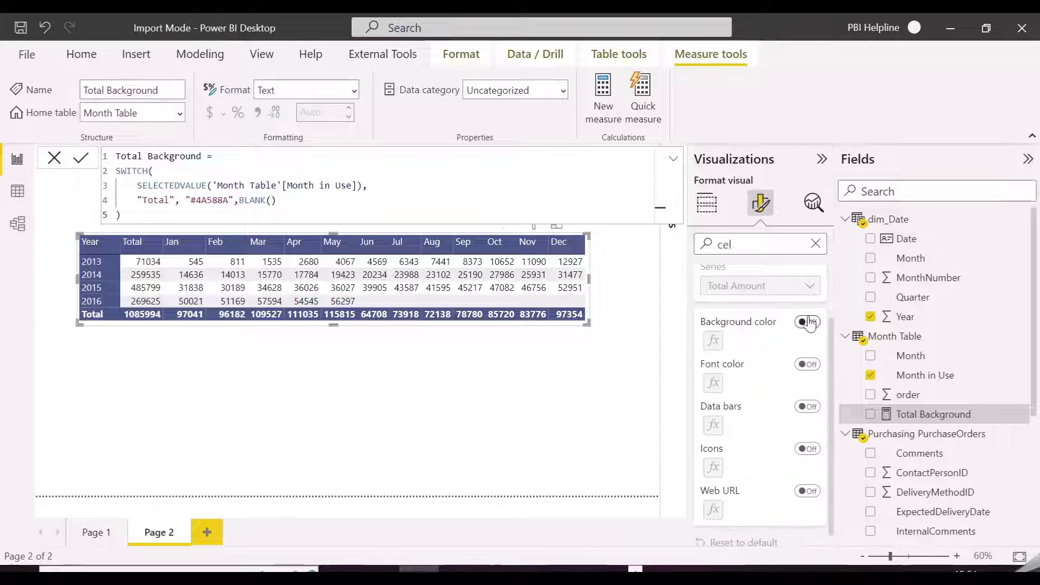
left_click(814, 247)
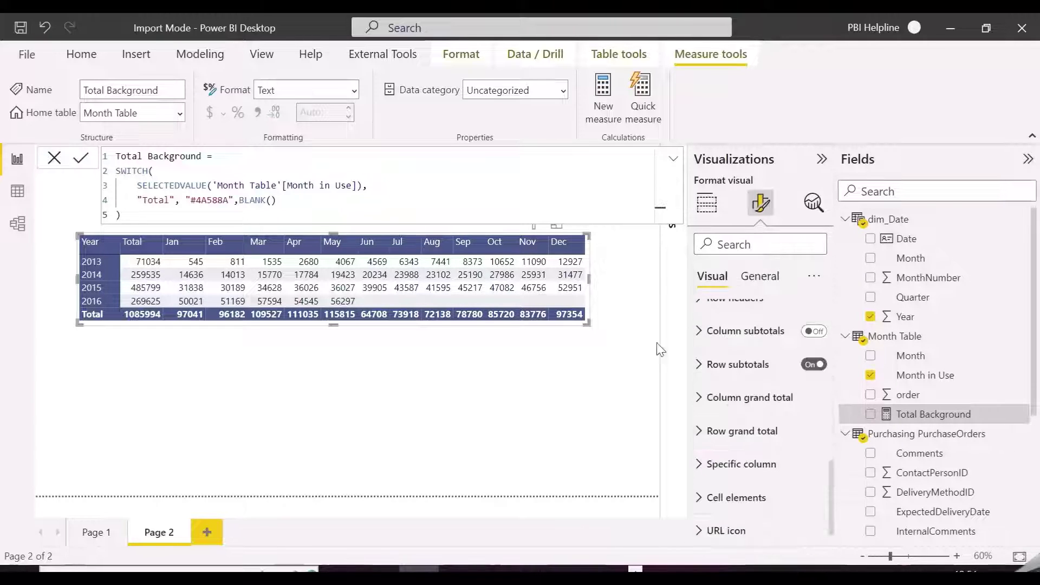
Step: Enable cell background colour formatted by field value from the Total Background measure
left_click(377, 208)
left_click(764, 246)
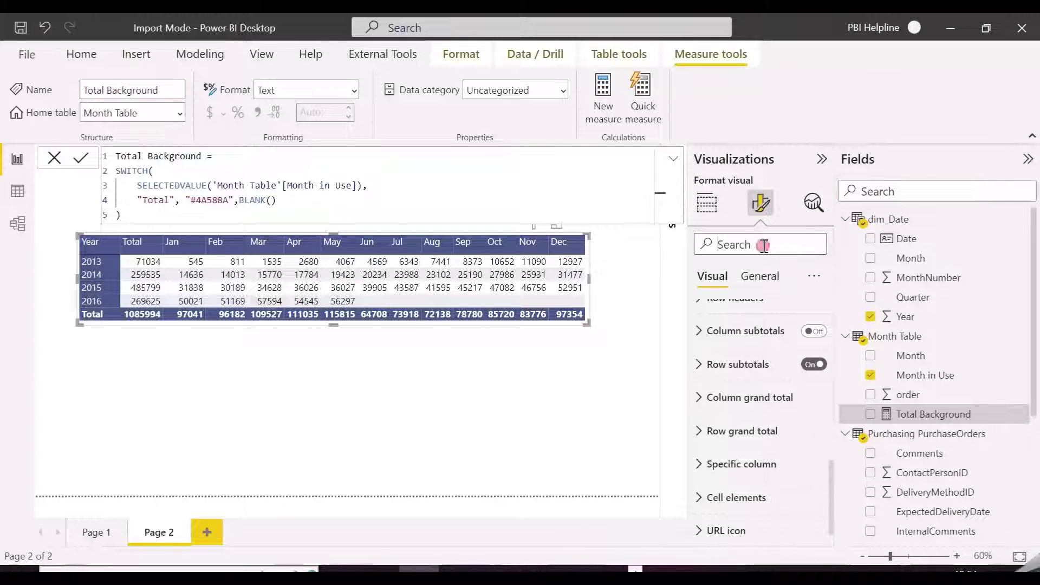
type("cel")
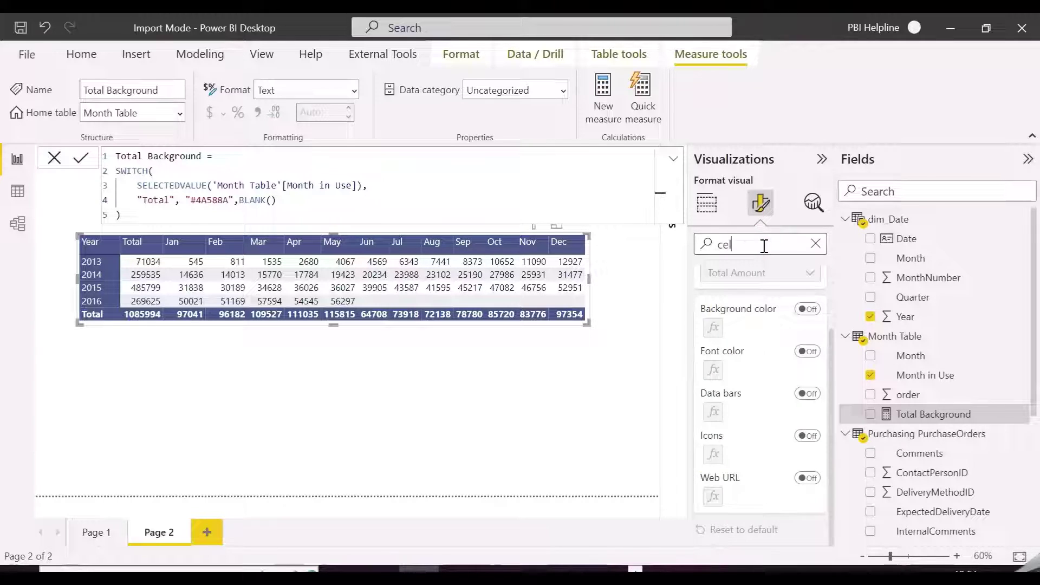
left_click(807, 309)
left_click(714, 328)
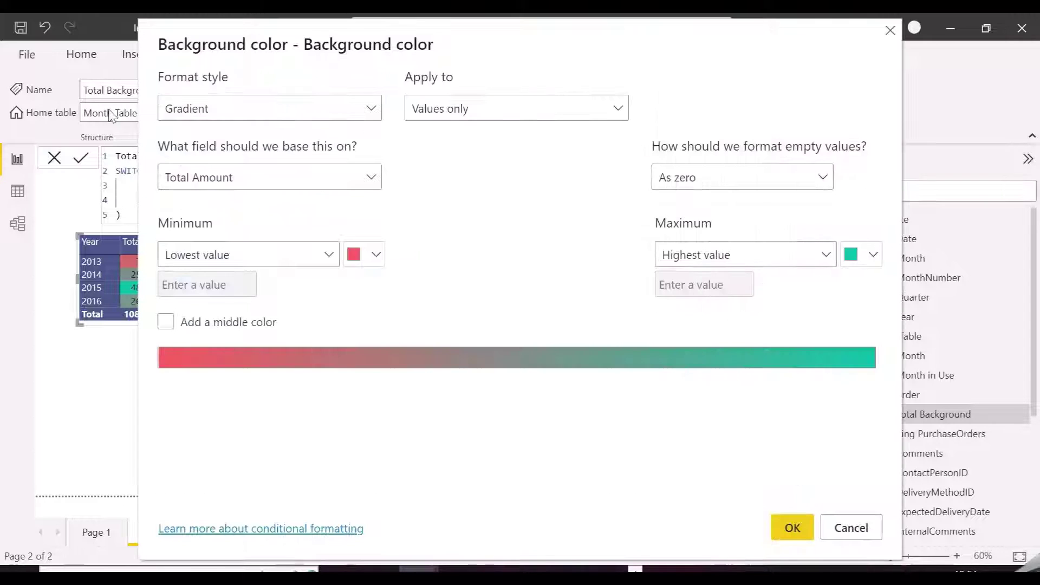
left_click(246, 108)
left_click(204, 198)
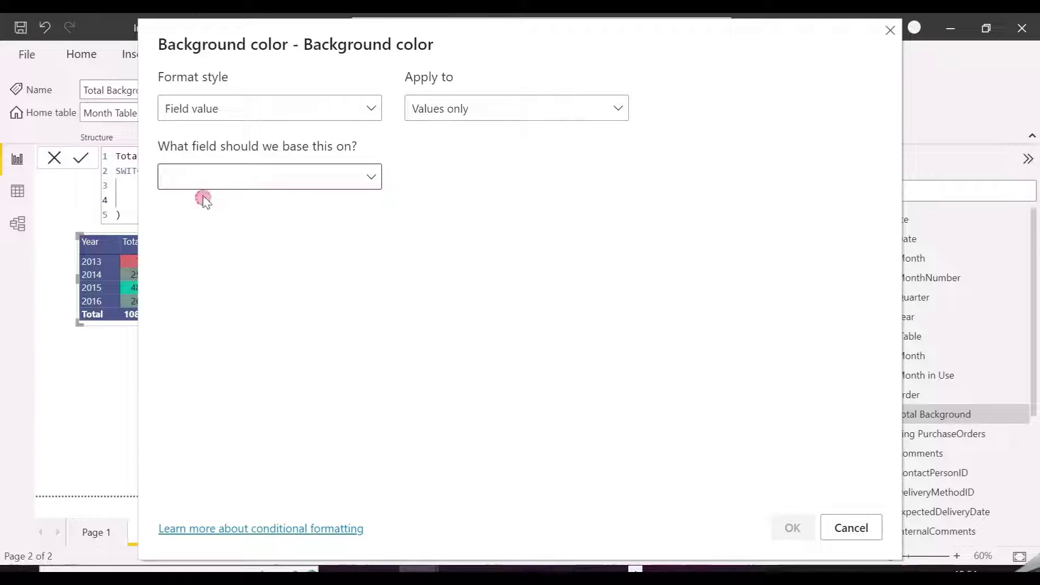
left_click(286, 175)
type("back")
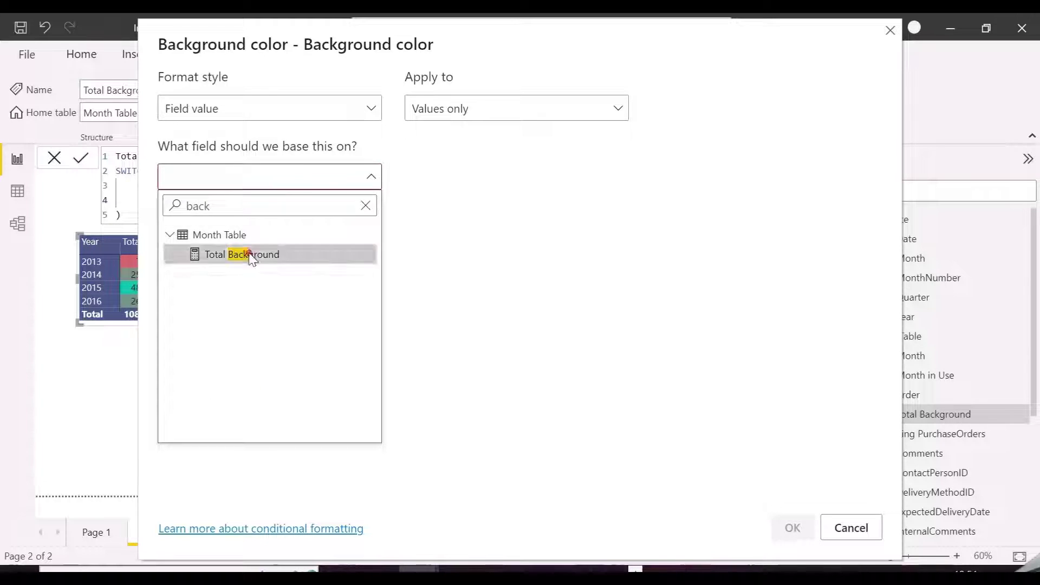
left_click(249, 254)
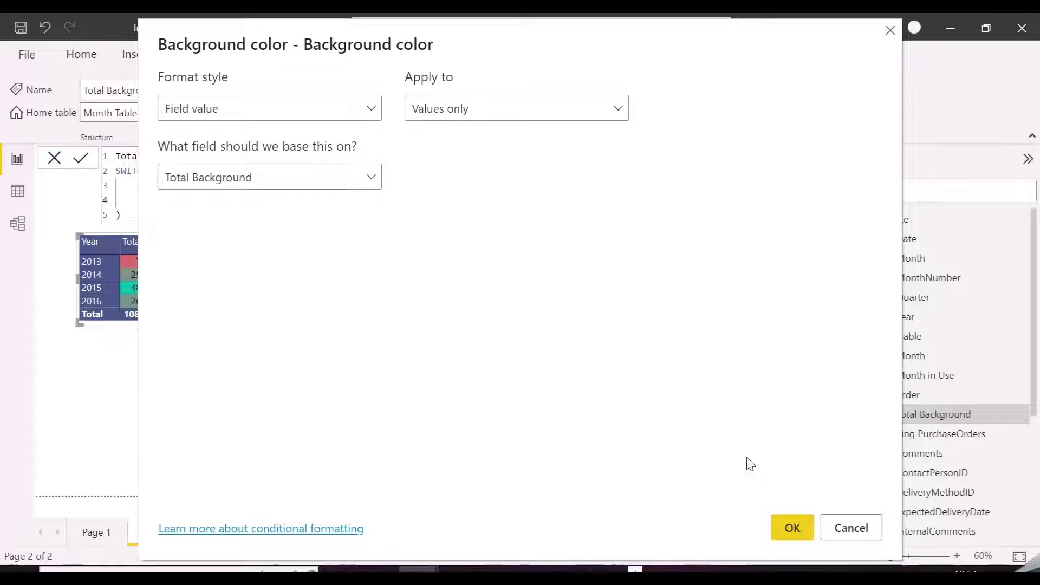
left_click(792, 528)
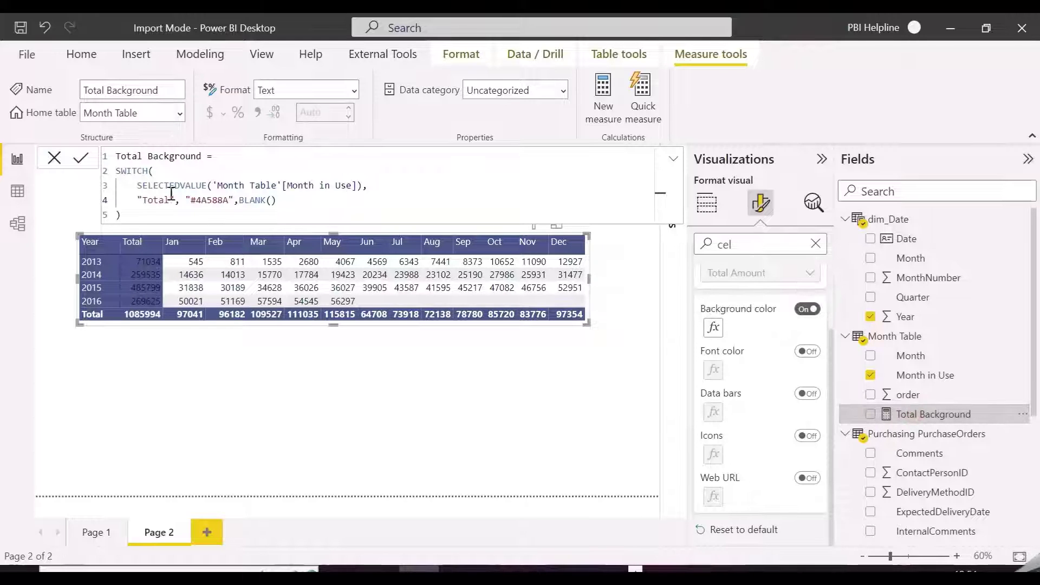
key("ctrl+a")
key("ctrl+c")
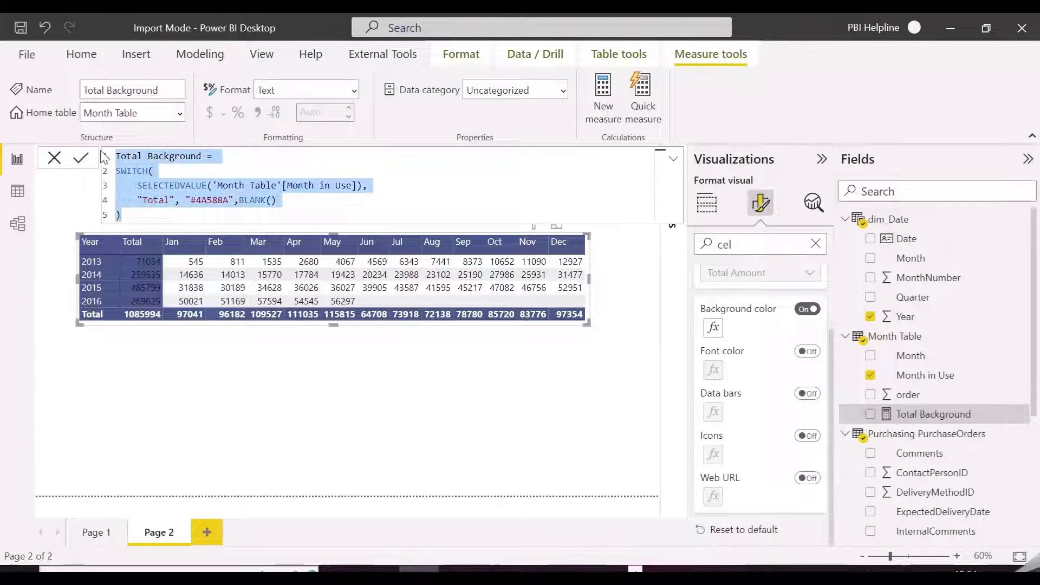
Step: Create a Total Font measure in Month Table returning "#FFFFFF" for Total
right_click(911, 337)
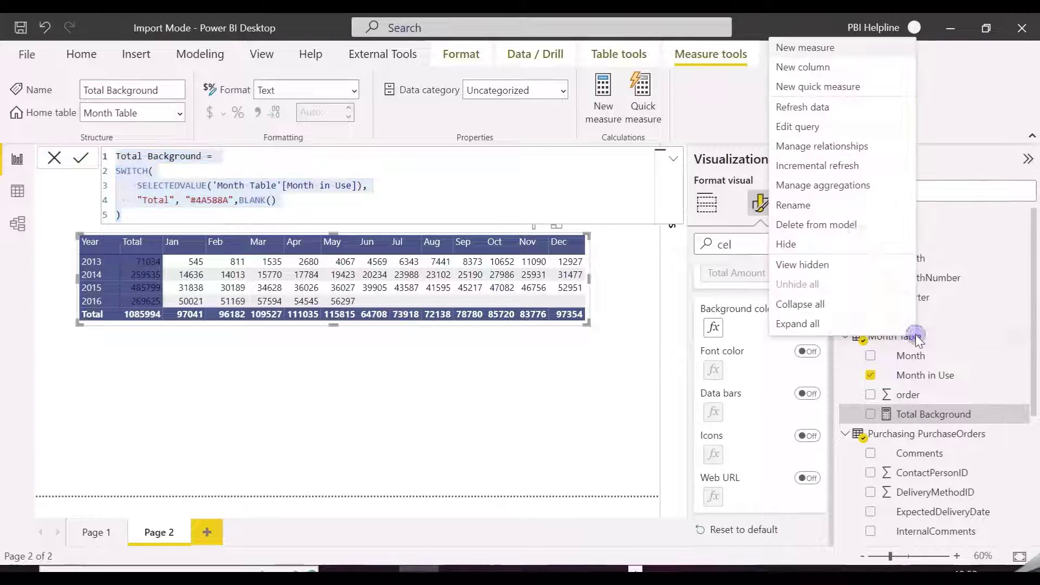
left_click(827, 49)
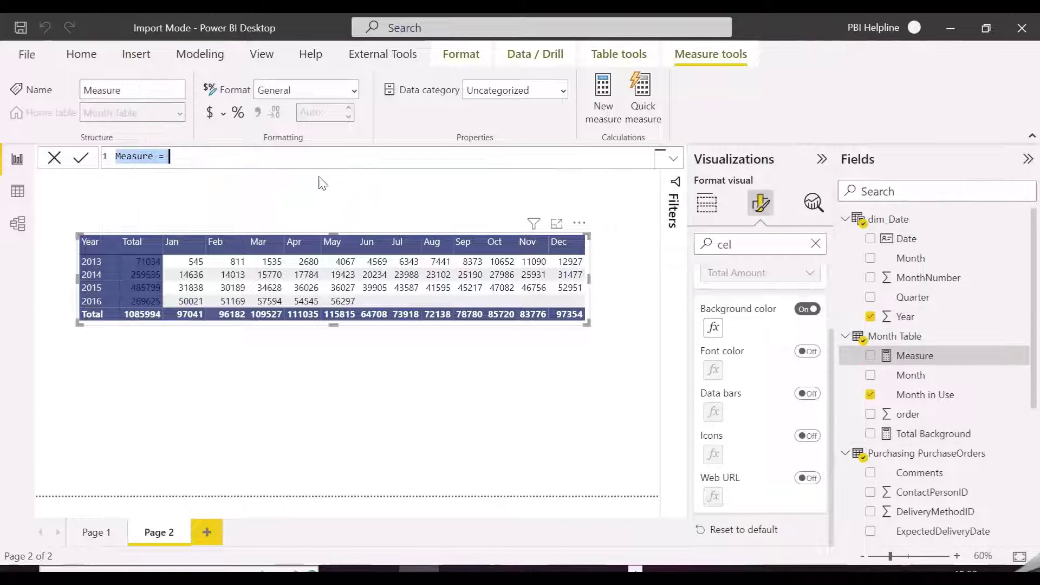
key("ctrl+v")
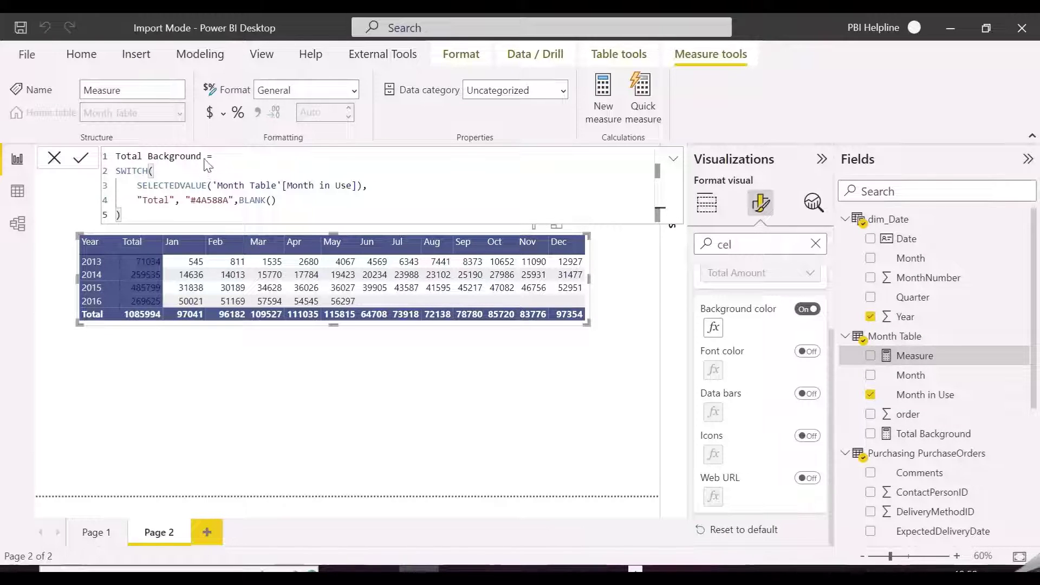
left_click_drag(205, 156, 153, 154)
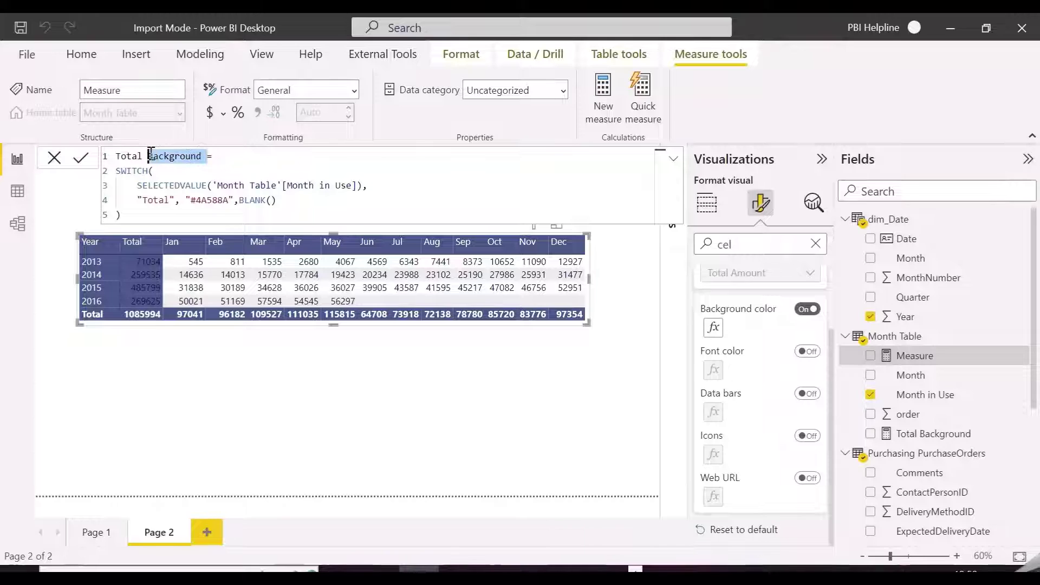
type("Font")
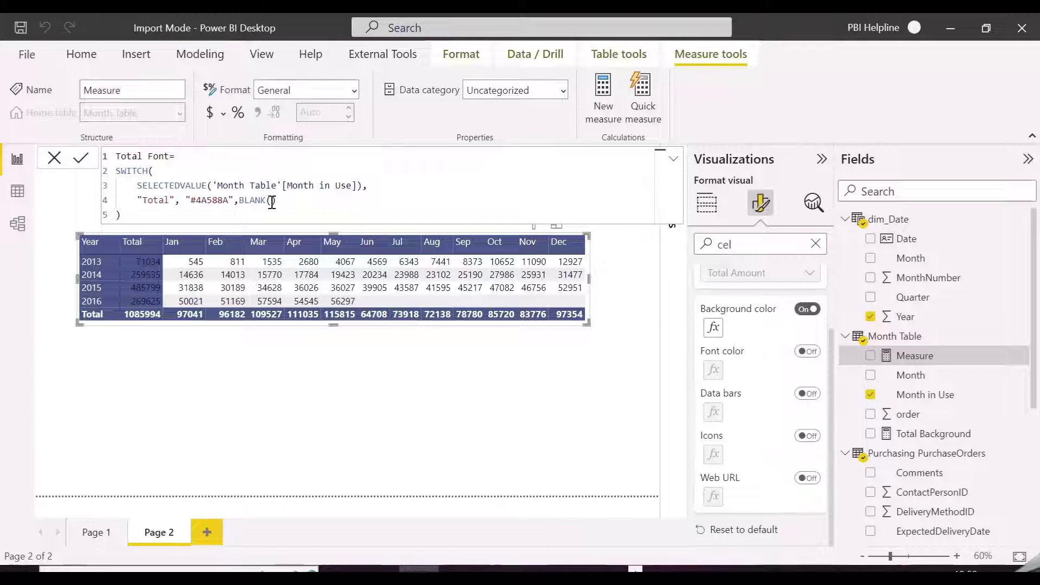
left_click_drag(229, 200, 207, 202)
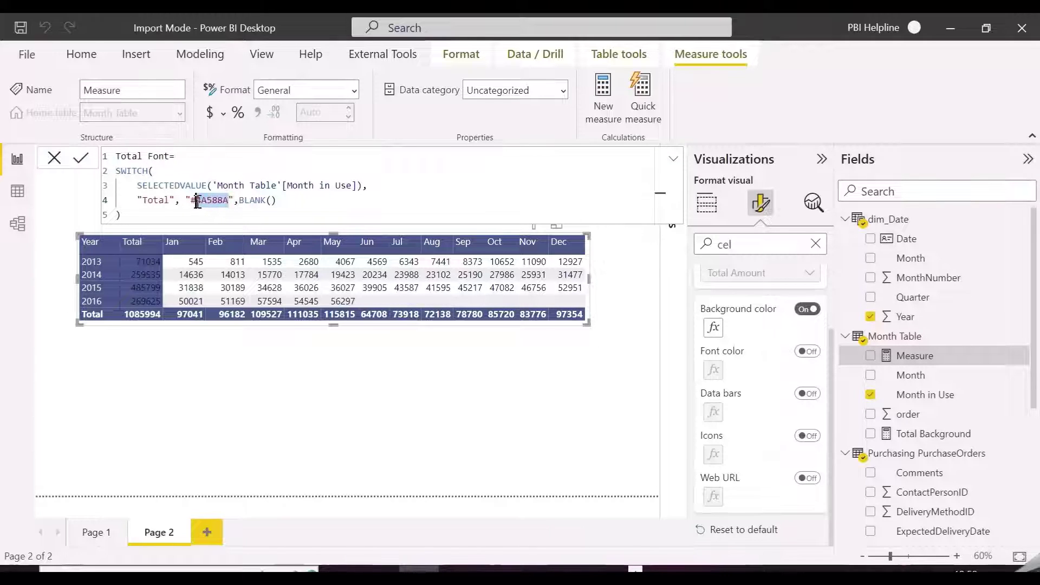
type("FFFFFF")
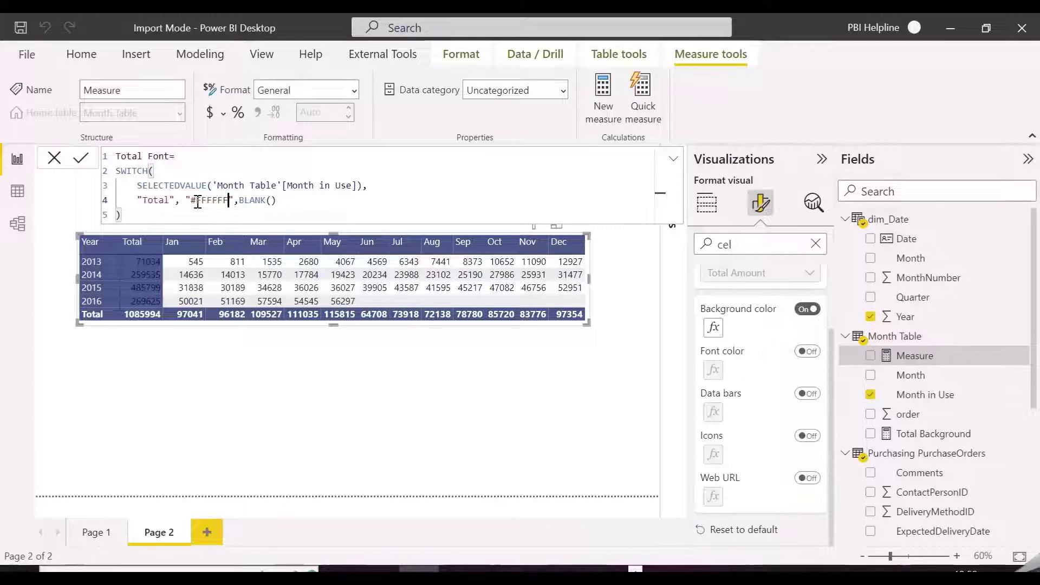
left_click(80, 158)
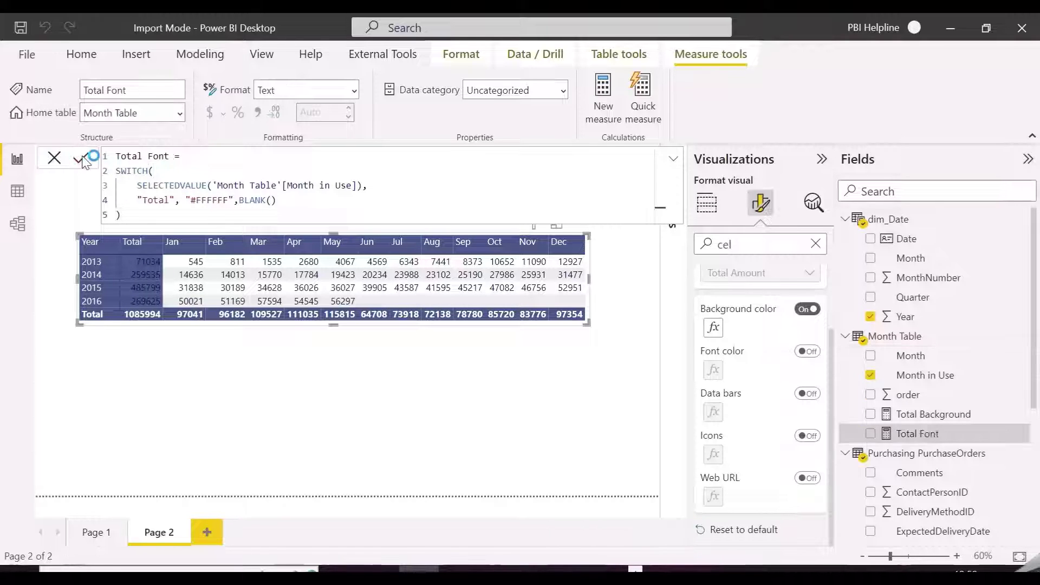
Step: Enable cell font colour formatted by field value from the Total Font measure
left_click(807, 351)
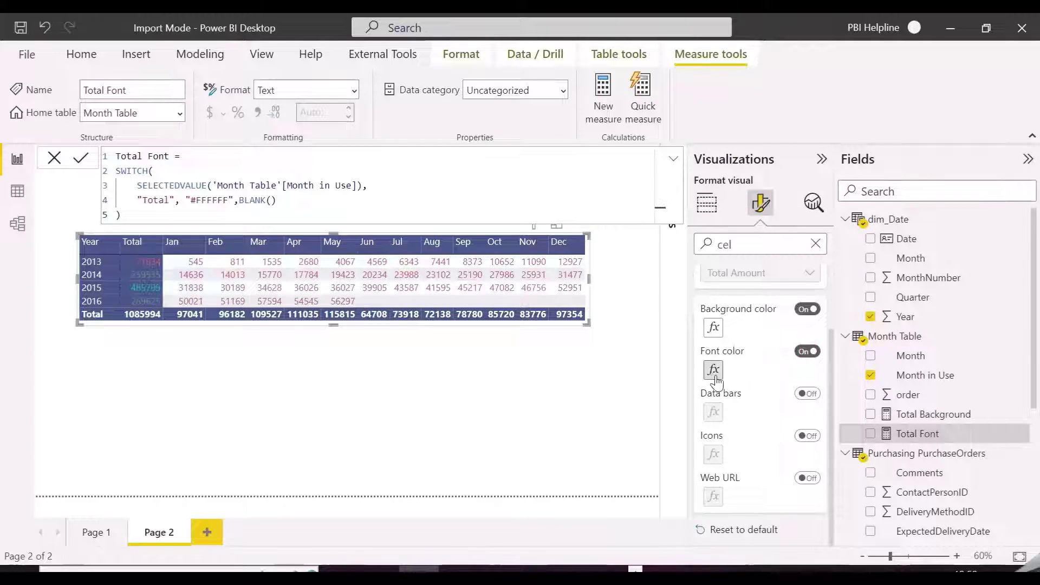
left_click(713, 373)
left_click(308, 107)
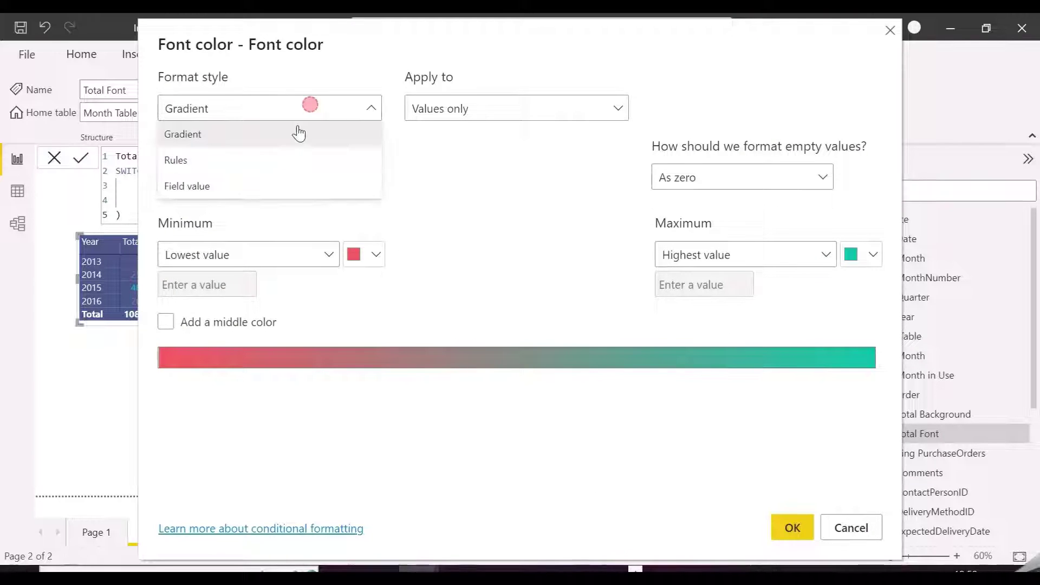
left_click(277, 186)
left_click(280, 186)
left_click(270, 202)
type("FONT")
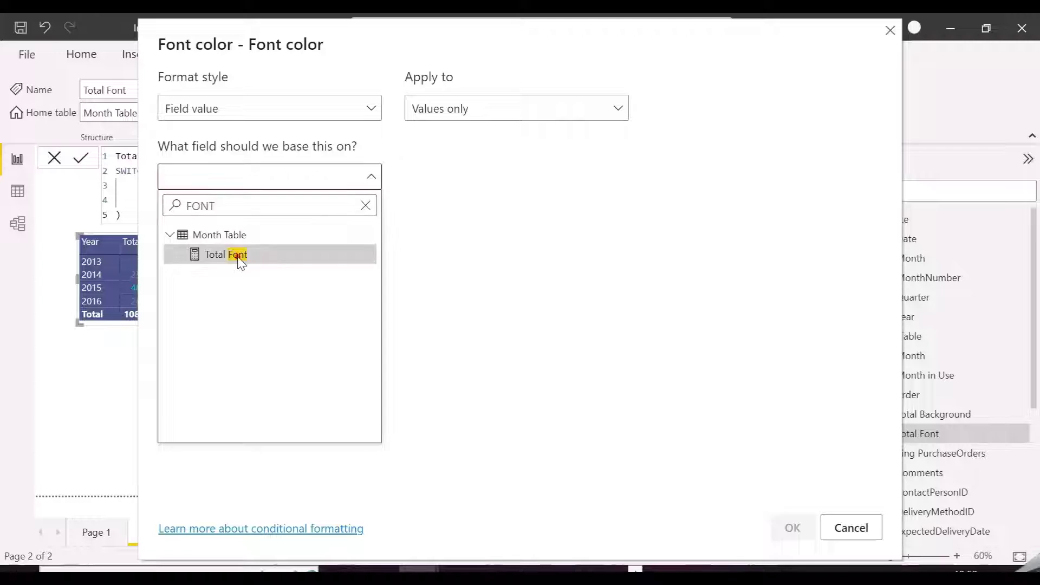
left_click(237, 255)
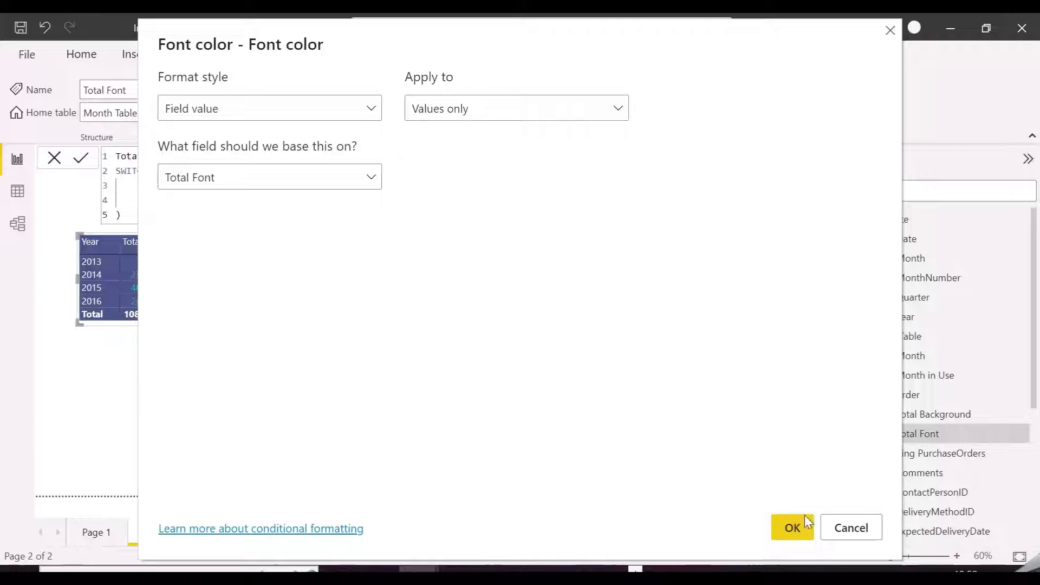
left_click(797, 526)
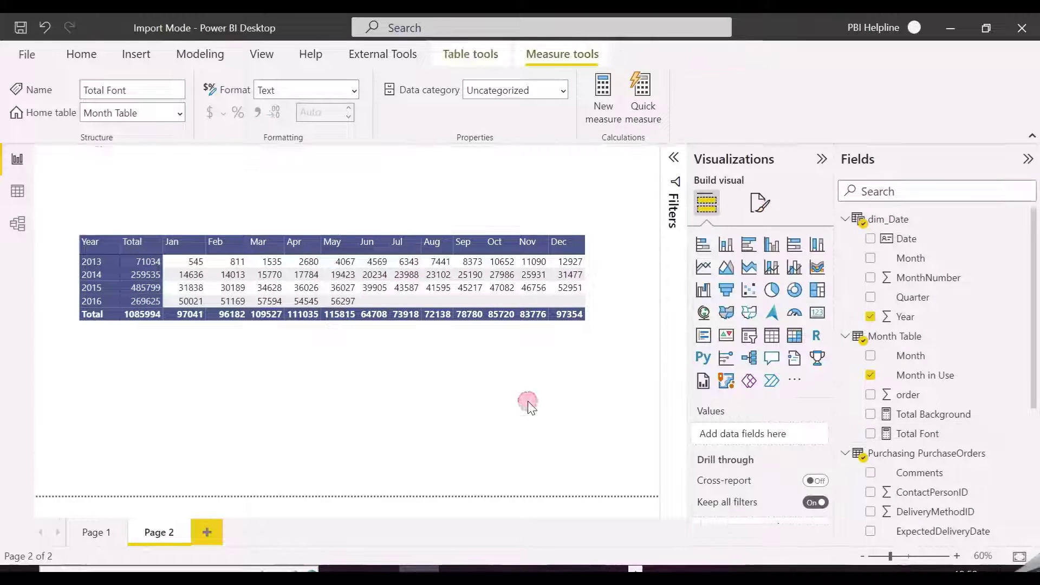
left_click(526, 402)
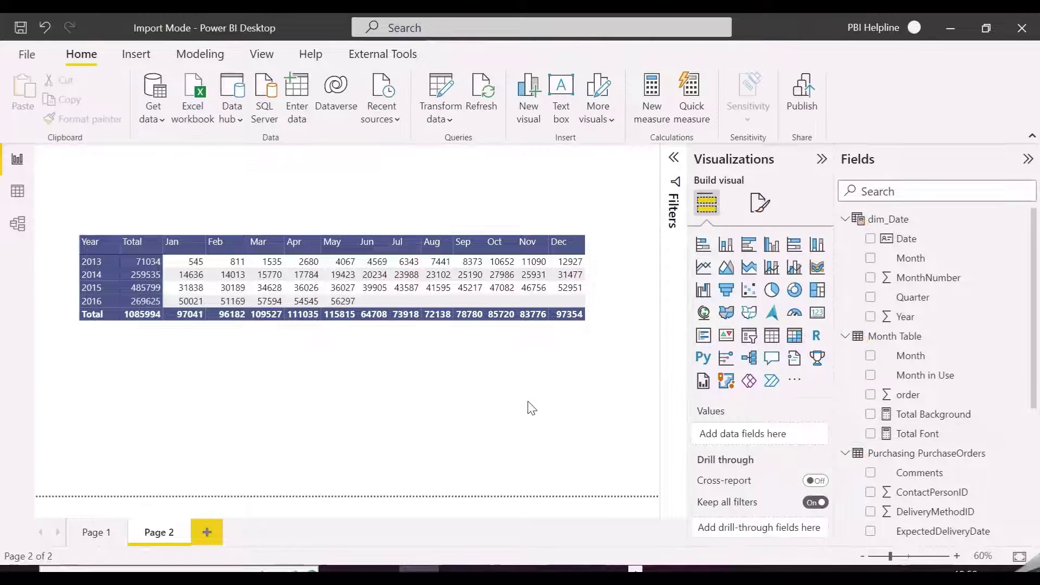
left_click(596, 268)
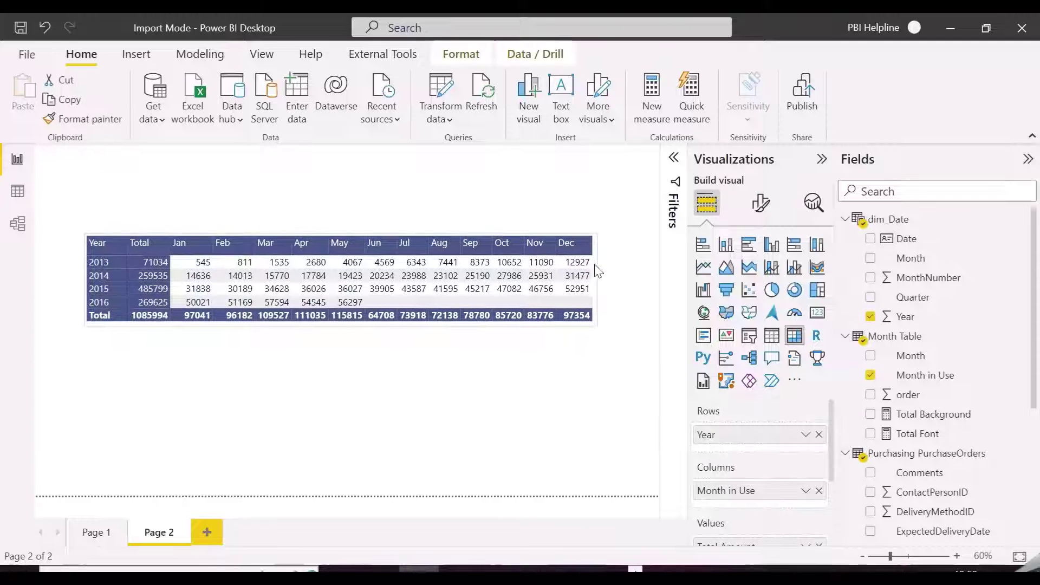
left_click(125, 251)
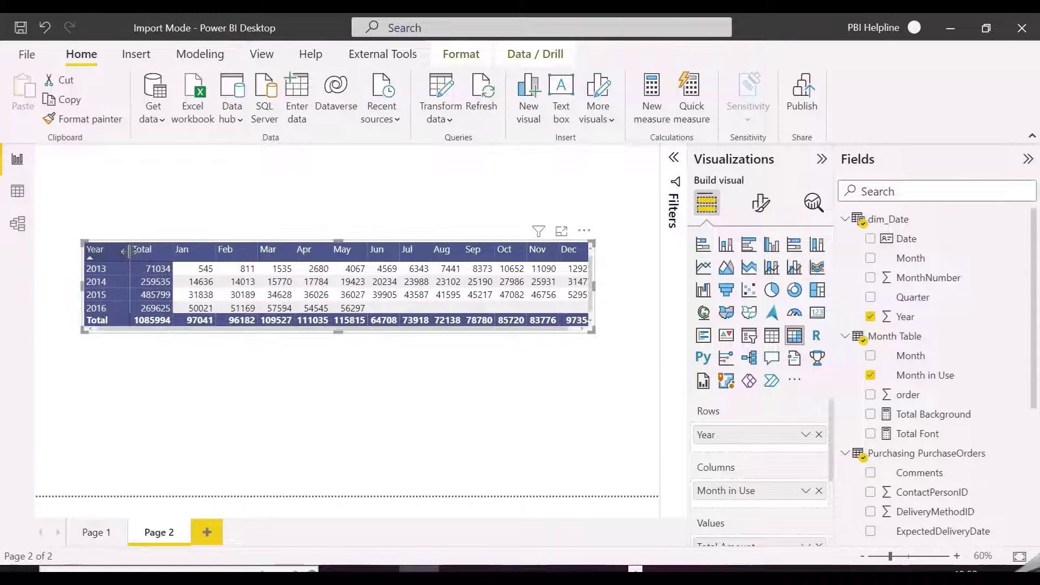
left_click(603, 339)
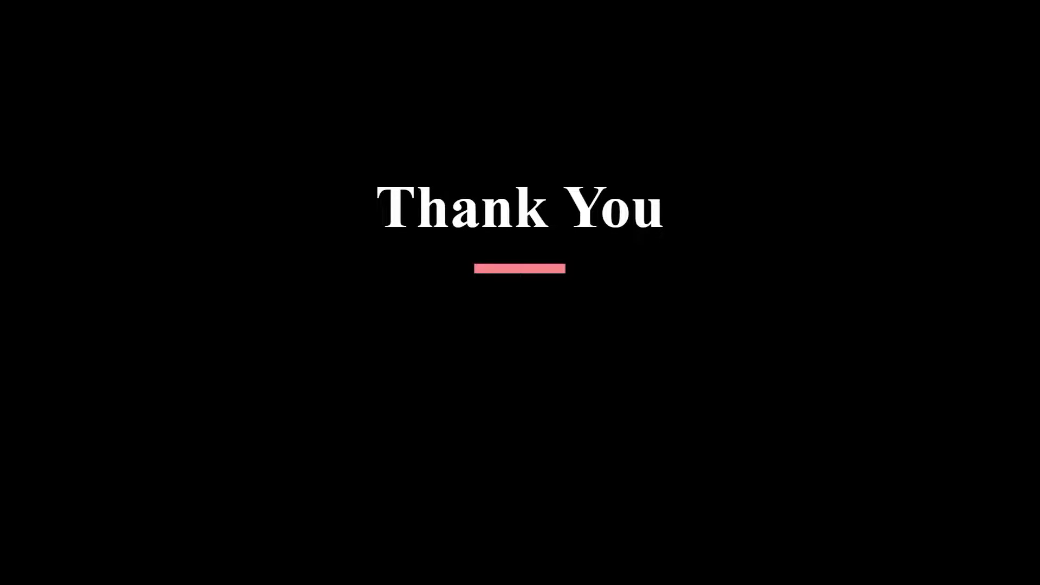